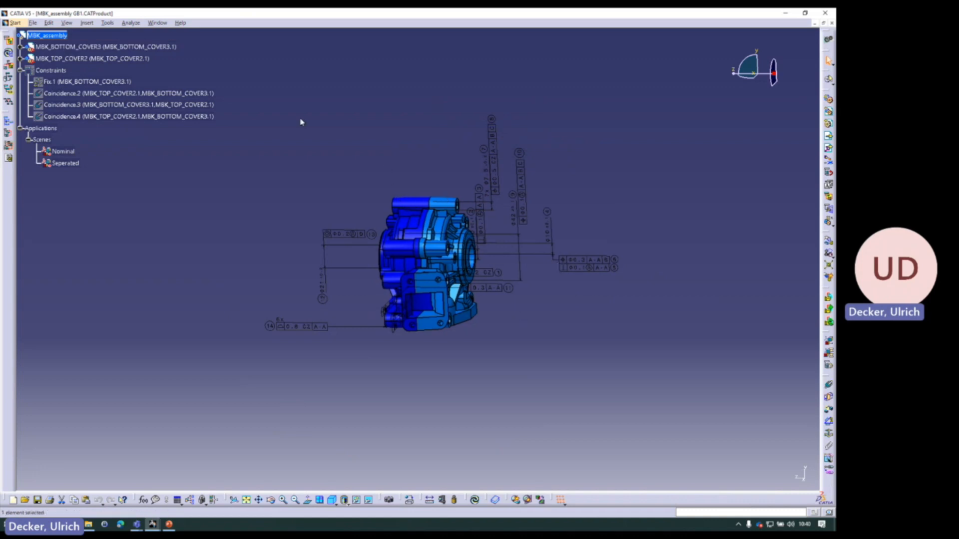
Switch MBK_assembly to the 3DCS Analysis workbench and display the 3DCS Model Navigator below the specification tree.
left_click(16, 23)
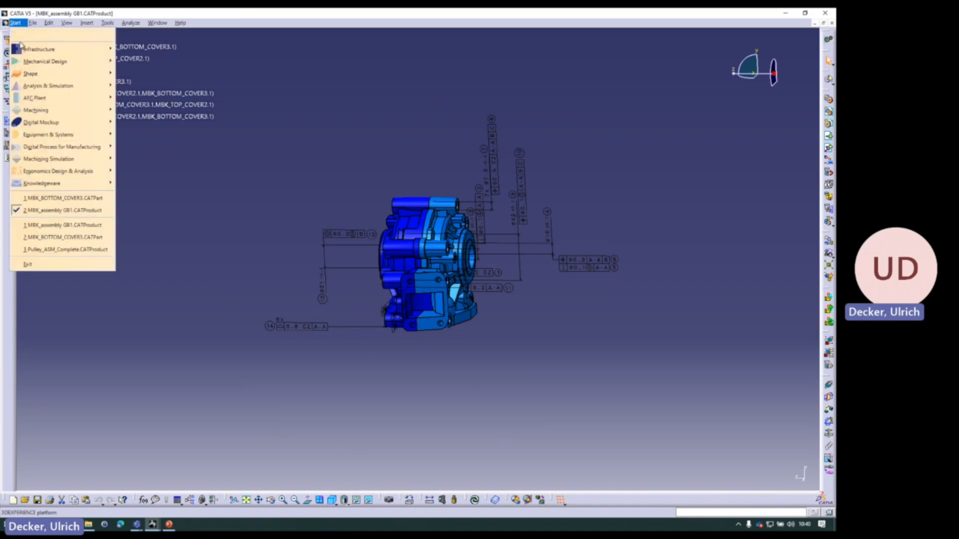
mouse_move(75, 86)
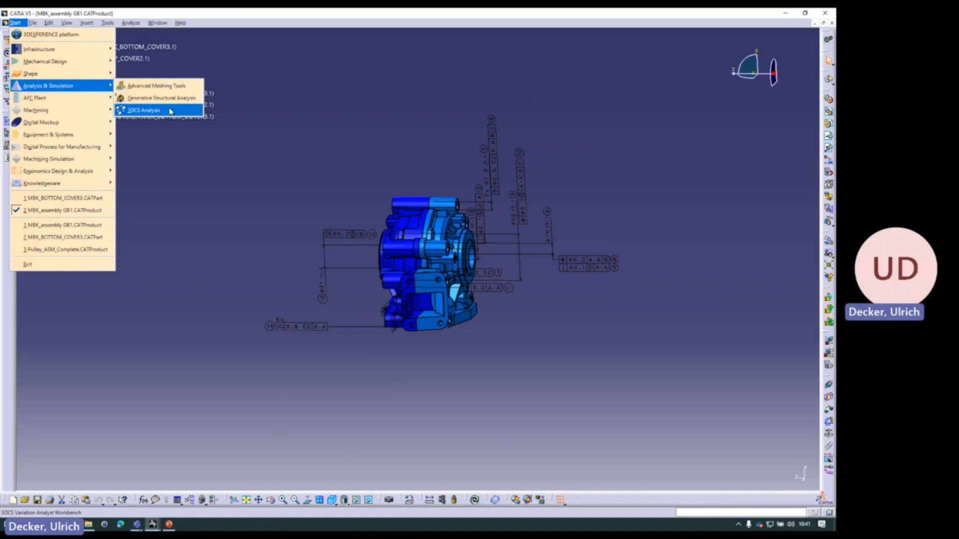
left_click(170, 110)
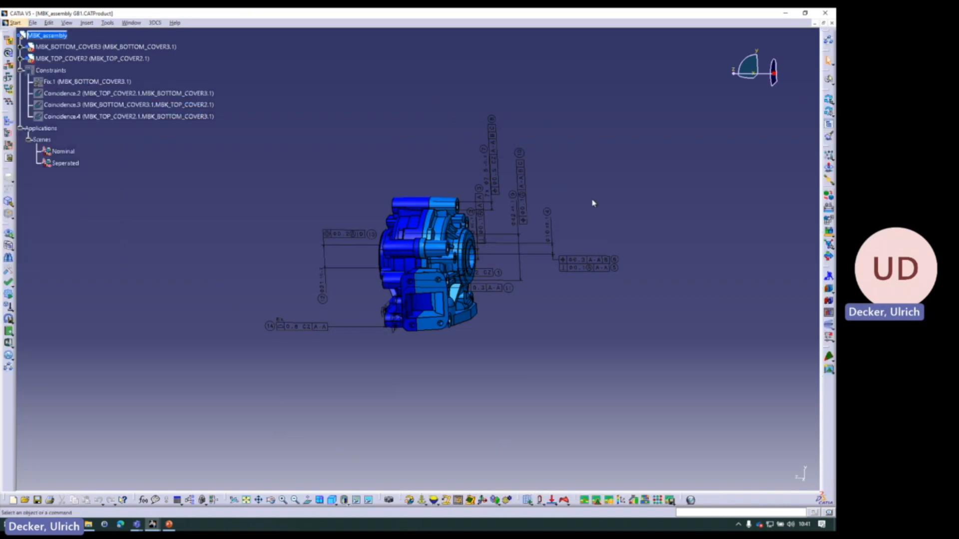
left_click(829, 99)
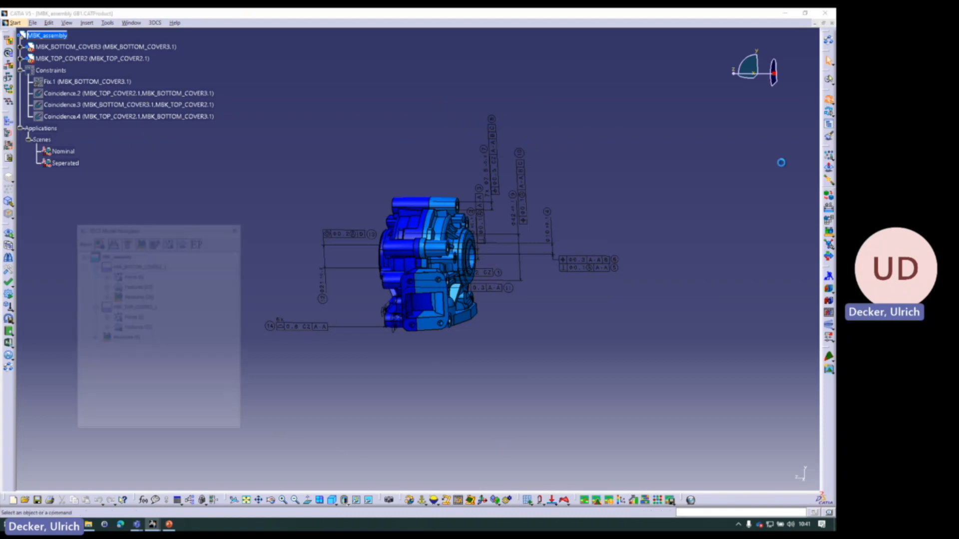
left_click_drag(178, 227, 110, 261)
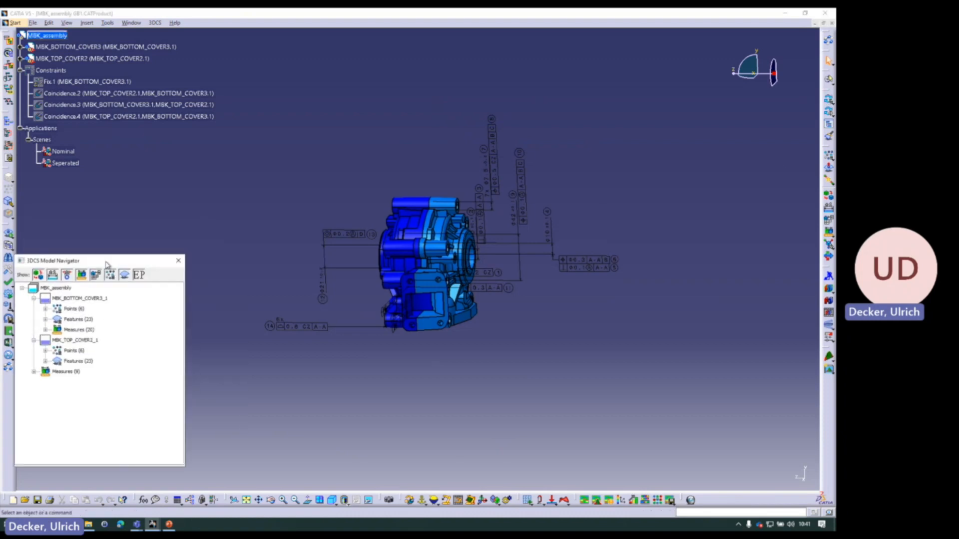
Apply the entire Seperated scene to the assembly so the two covers are pulled apart.
left_click(66, 164)
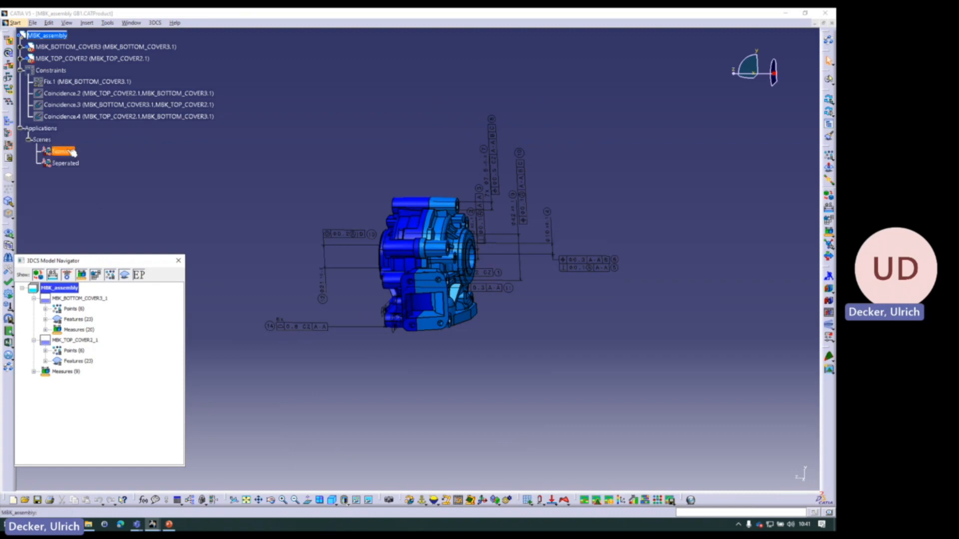
left_click(62, 151)
left_click(67, 163)
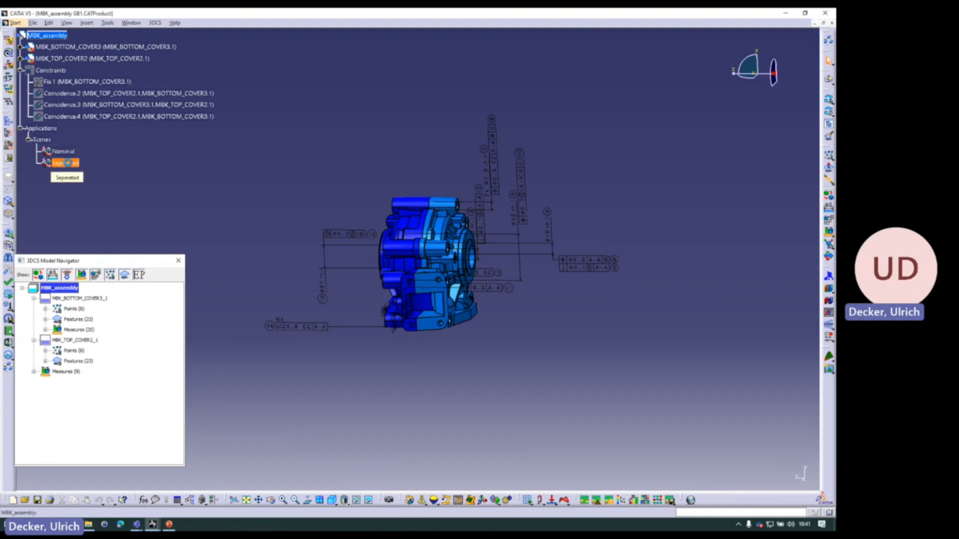
right_click(68, 164)
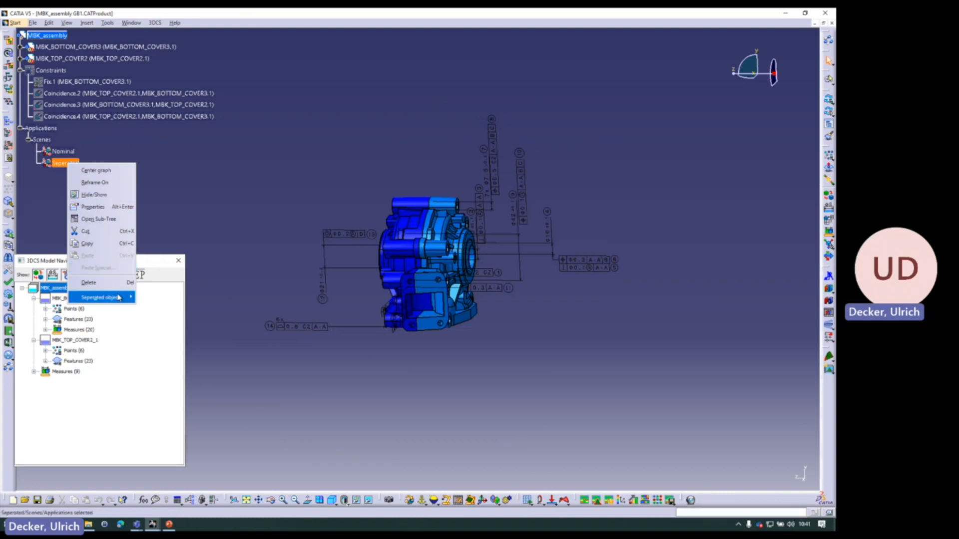
mouse_move(105, 297)
mouse_move(192, 314)
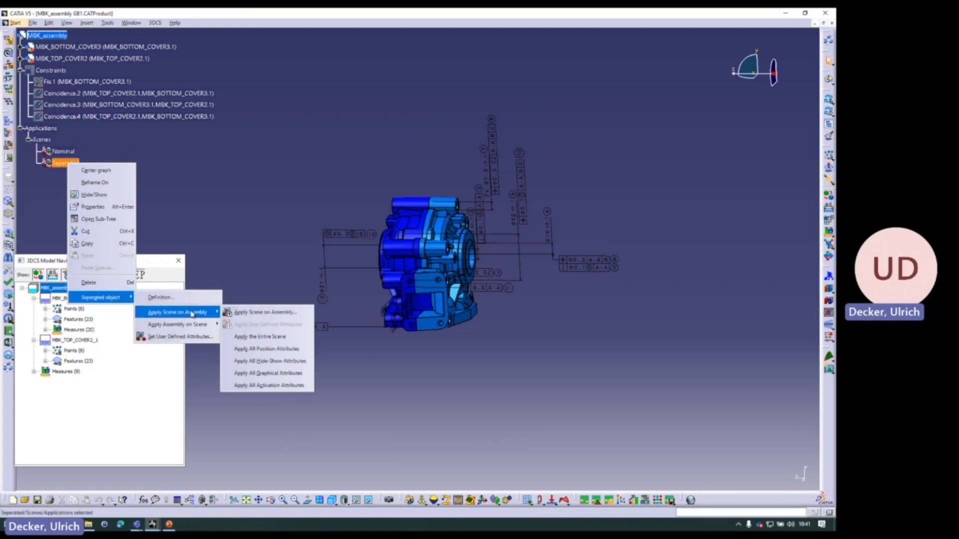
left_click(267, 339)
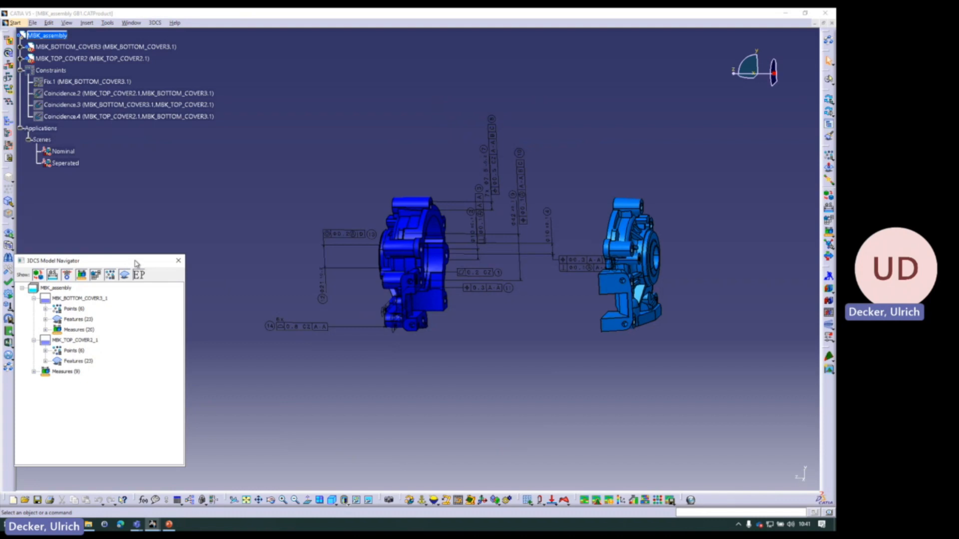
left_click_drag(137, 265, 148, 238)
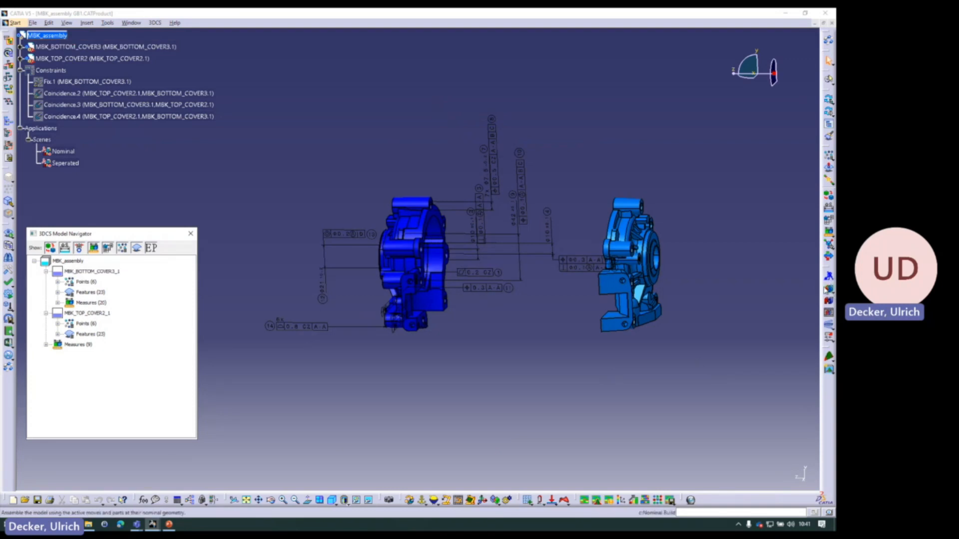
Run a nominal build of the separated assembly without any moves and return to creation mode.
left_click(829, 292)
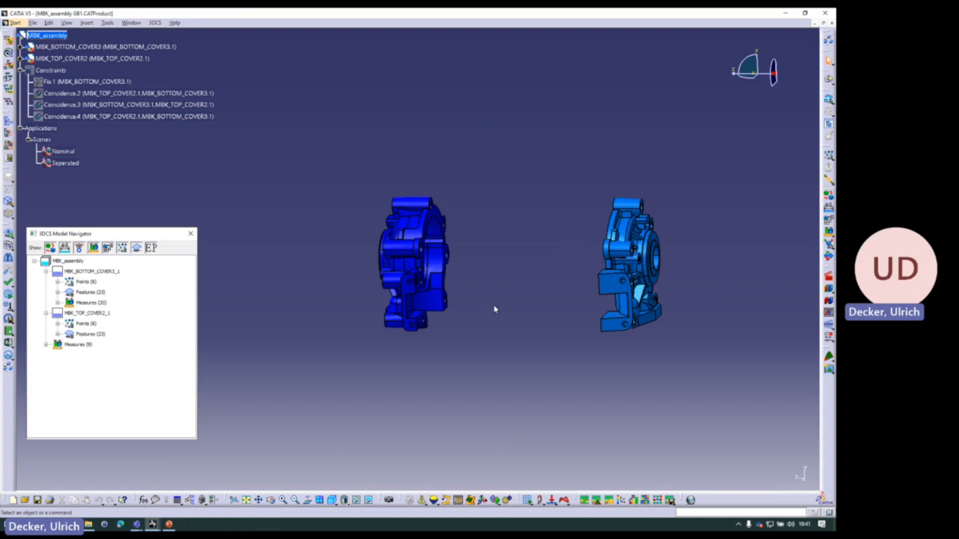
left_click(828, 277)
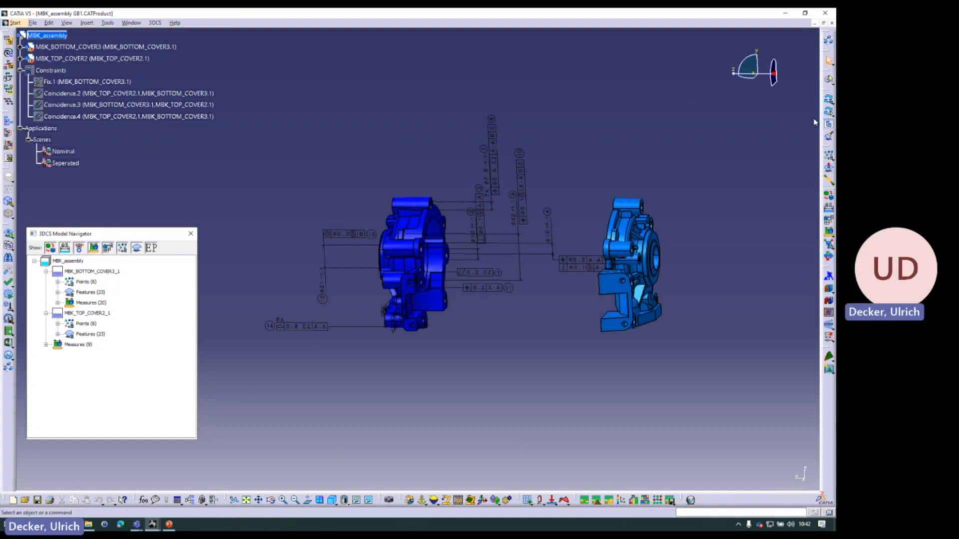
Extract 3DCS moves from the constraints of MBK_assembly with Replace Extracted Moves enabled, and select the extracted move.
left_click(829, 112)
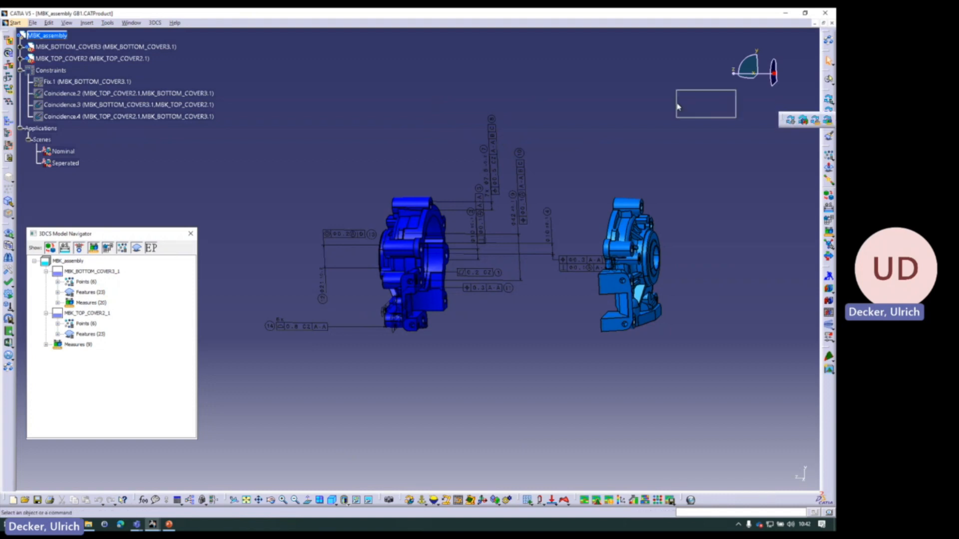
left_click_drag(678, 107, 678, 107)
left_click(684, 111)
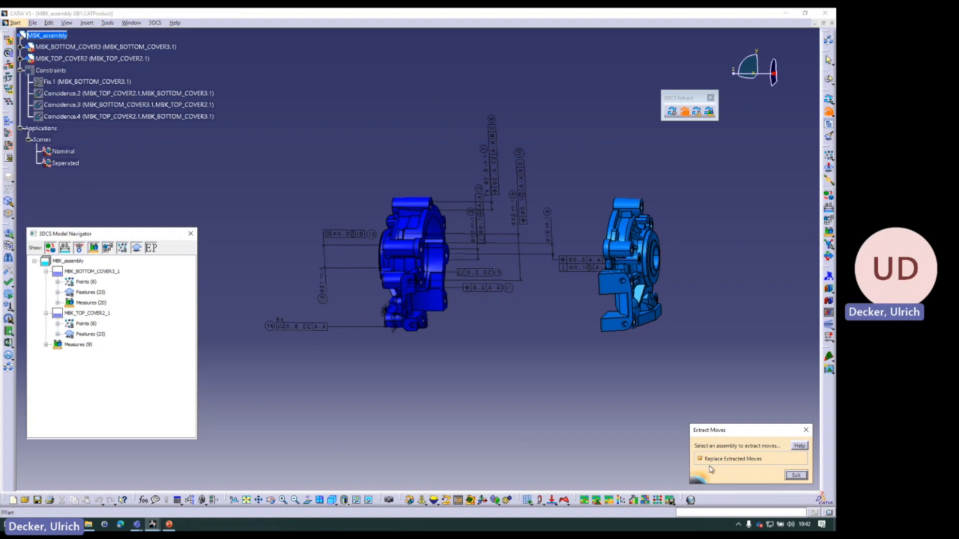
left_click(59, 36)
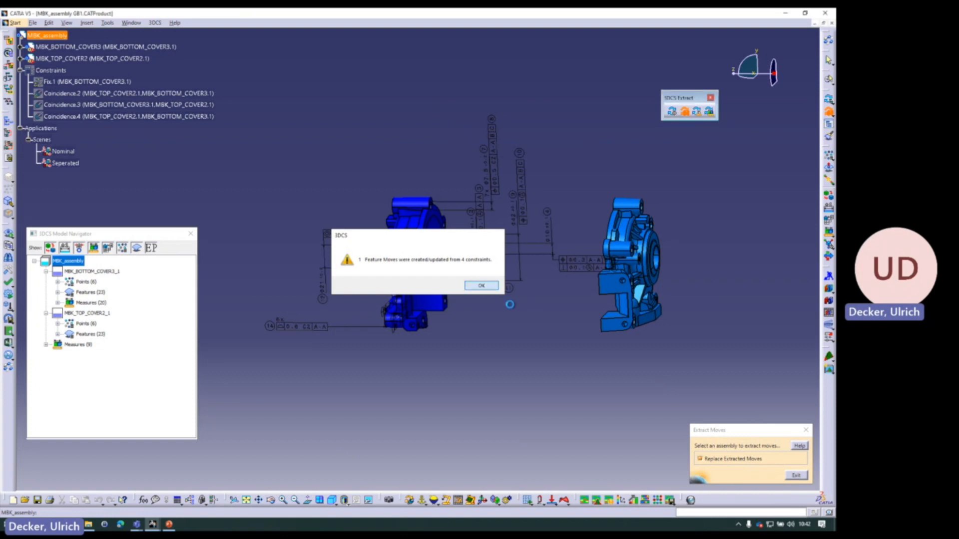
left_click(481, 285)
left_click(91, 355)
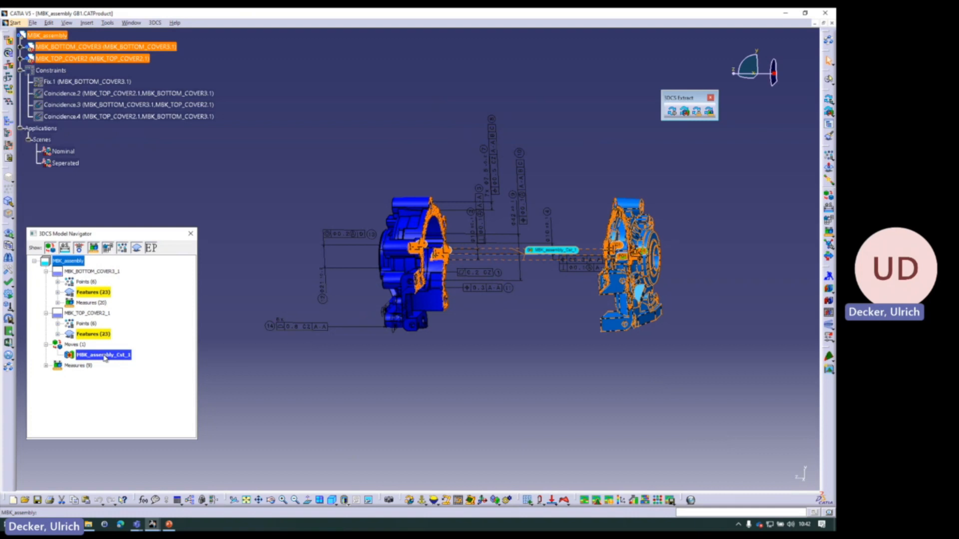
Check the extracted move with a nominal build of the two covers and return to creation mode.
left_click(828, 291)
left_click(830, 291)
left_click(829, 291)
left_click(828, 275)
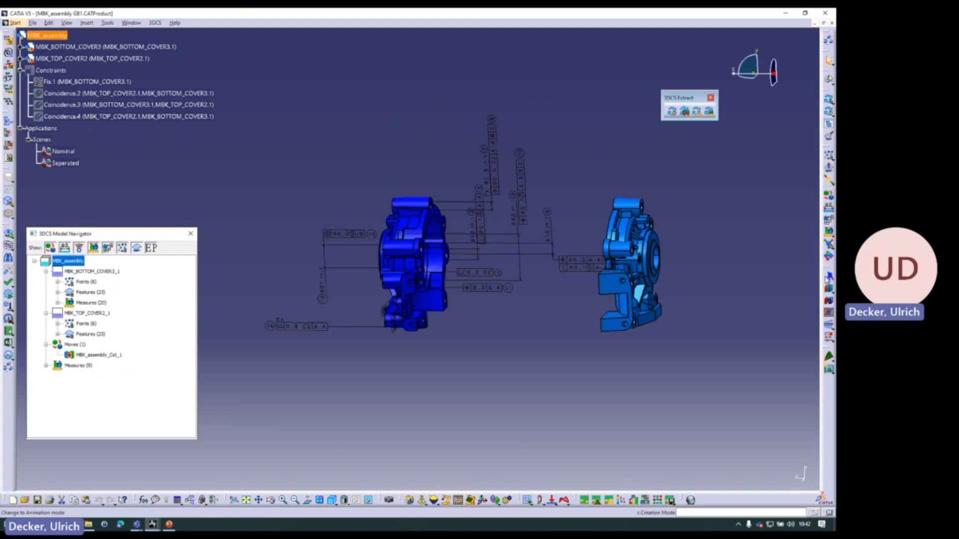
Preview the assembly move with the Animation tool and close it.
mouse_move(594, 345)
middle_mouse_down()
mouse_move(559, 325)
mouse_move(697, 338)
middle_mouse_up()
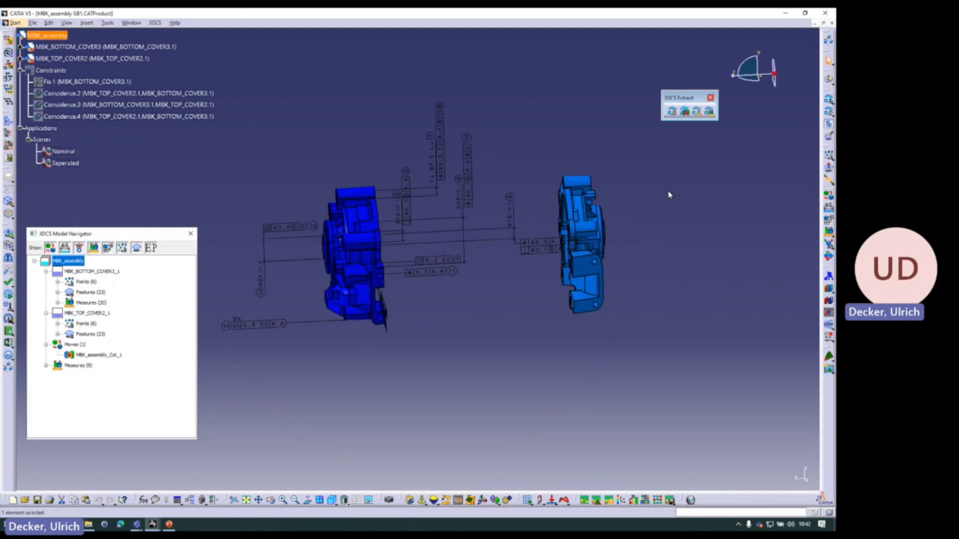
middle_click_drag(500, 281, 411, 288)
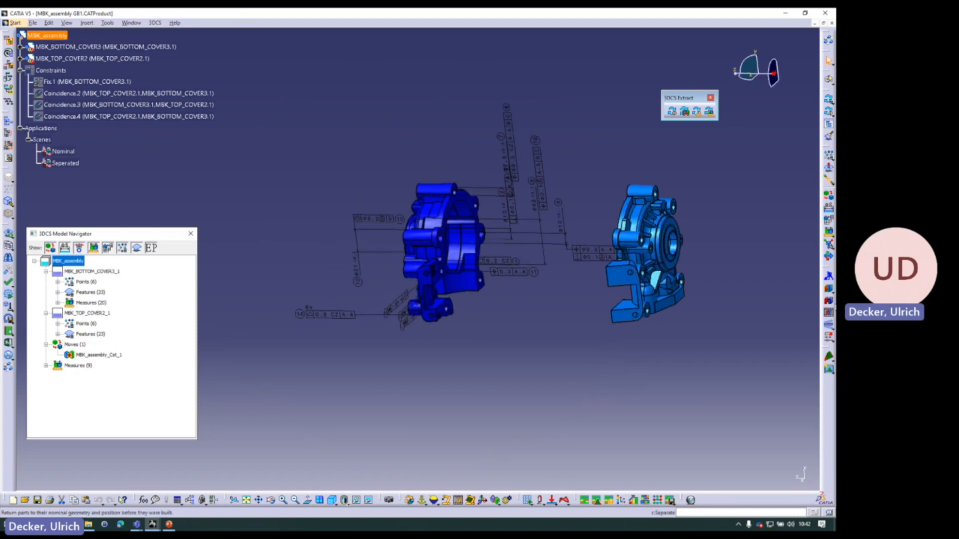
left_click(829, 313)
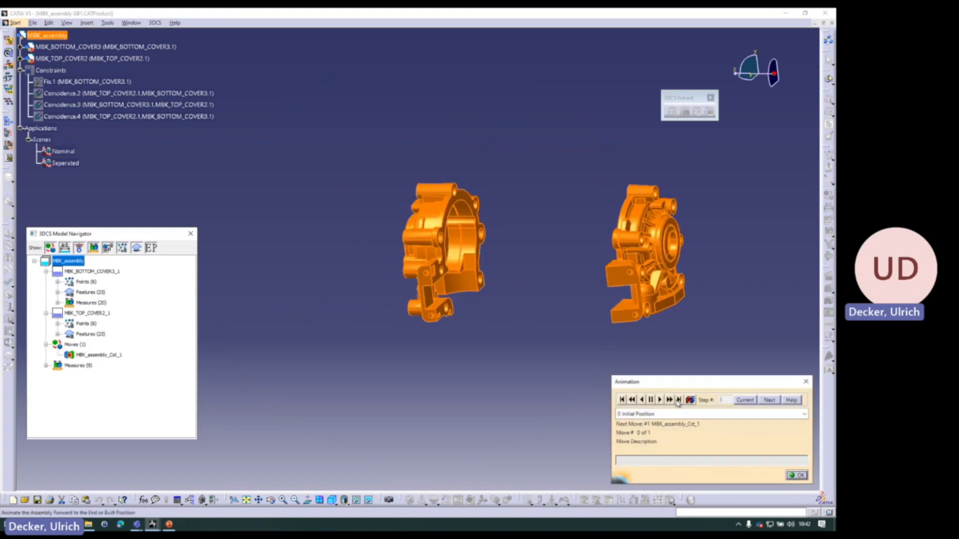
left_click(797, 476)
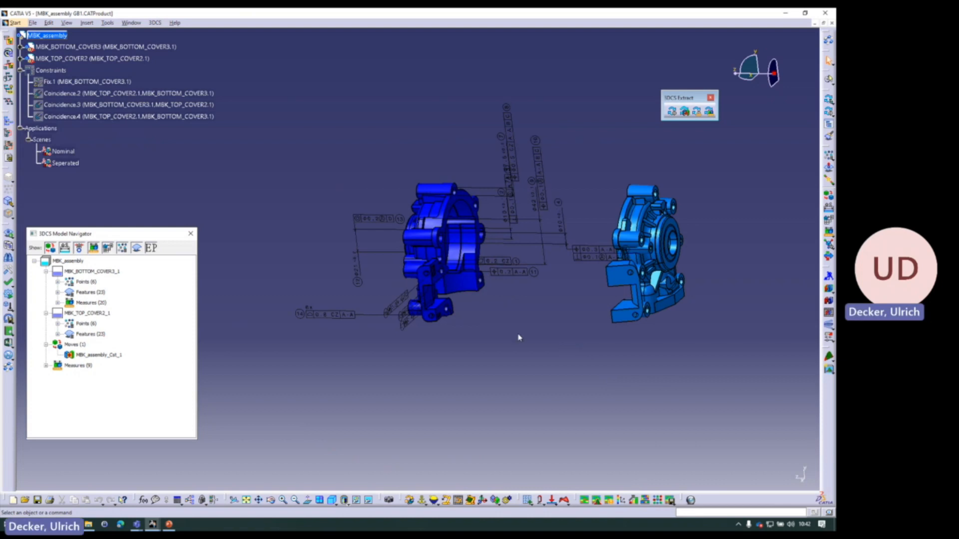
Extract the GD&T of MBK_assembly with Parts Only and Replace Extracted GD&T enabled.
middle_click_drag(526, 316, 466, 325)
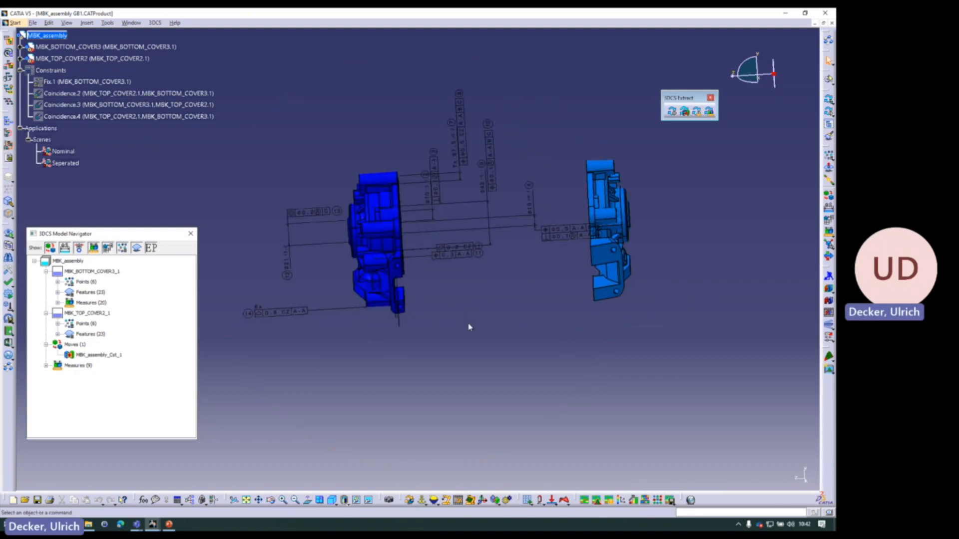
middle_click_drag(590, 268, 624, 295)
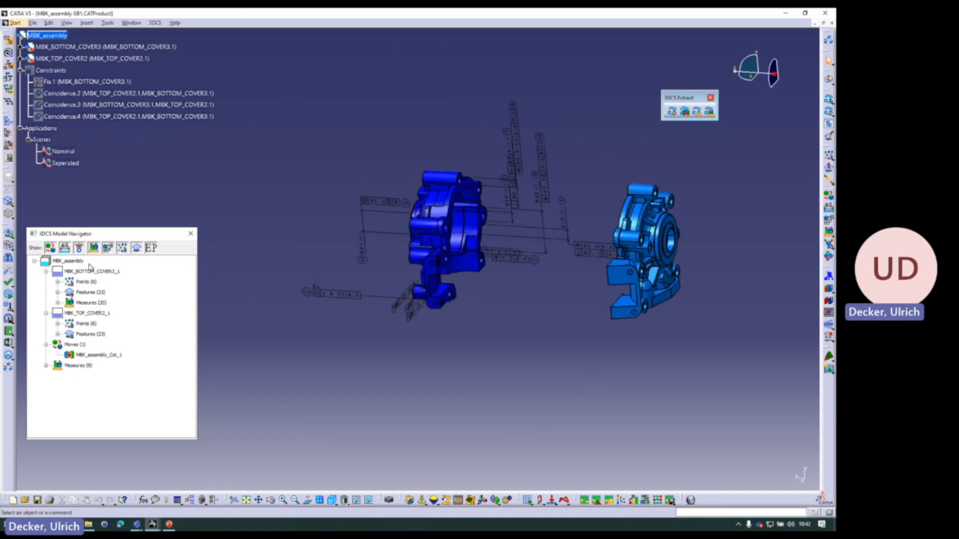
left_click(672, 112)
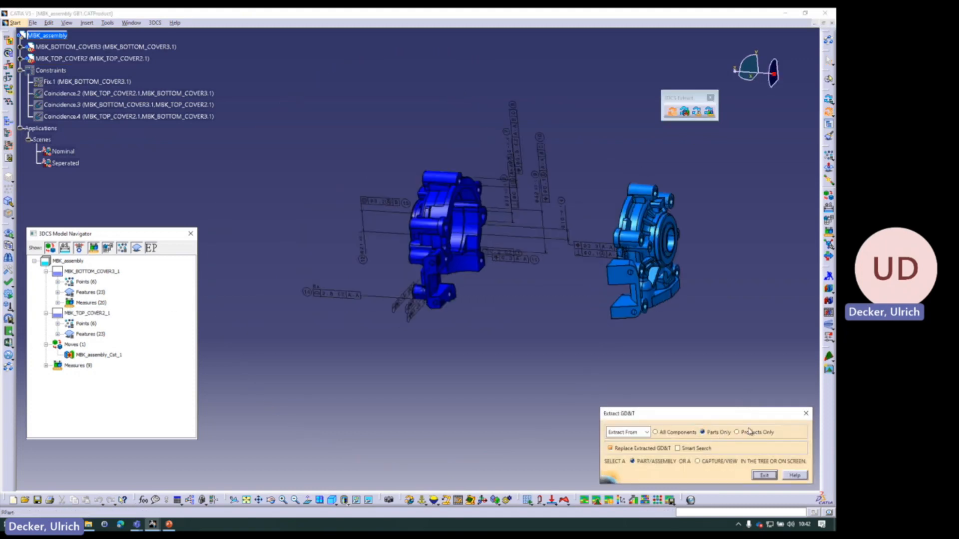
left_click(441, 250)
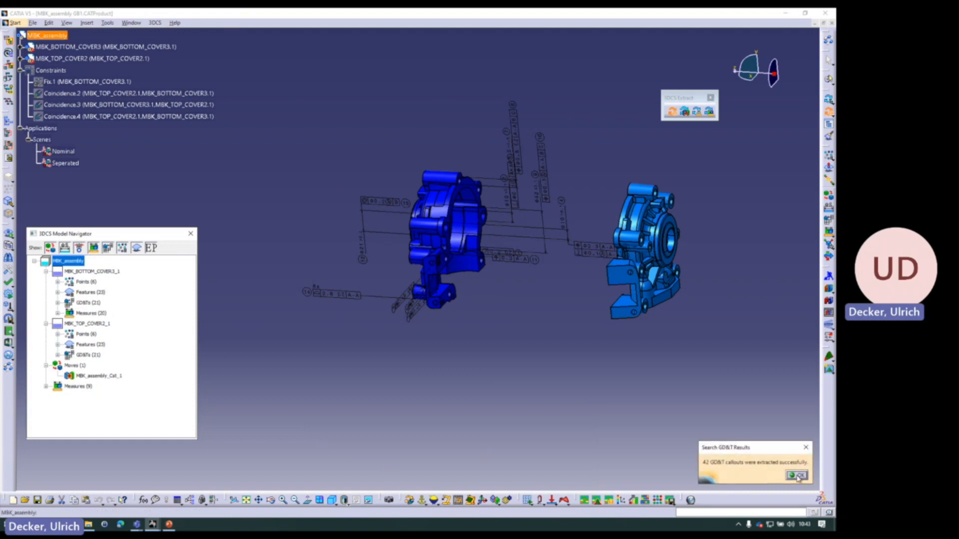
left_click(797, 477)
left_click(762, 479)
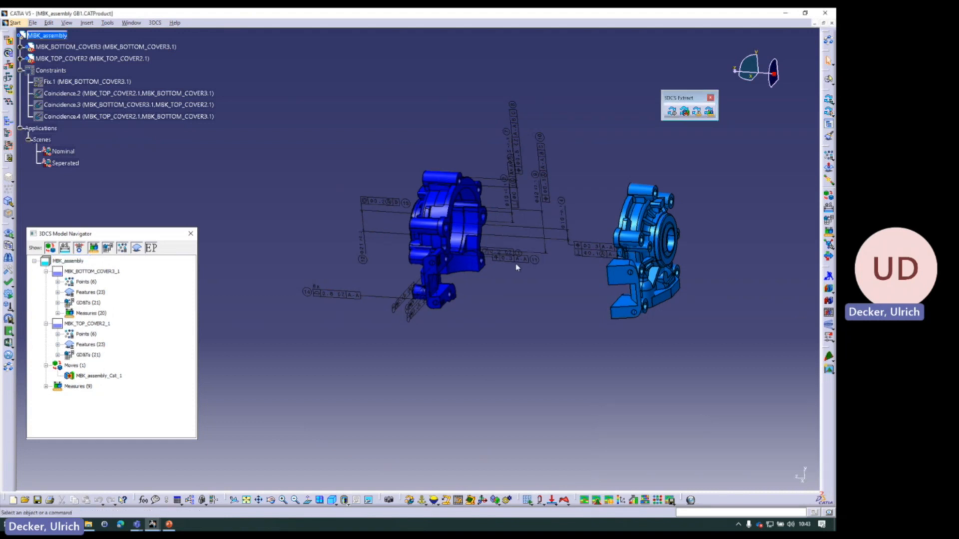
Examine the GD&T callouts around the bottom cover and close the floating 3DCS Extract toolbar.
left_click(525, 162)
left_click(523, 199)
middle_click_drag(487, 368, 533, 359)
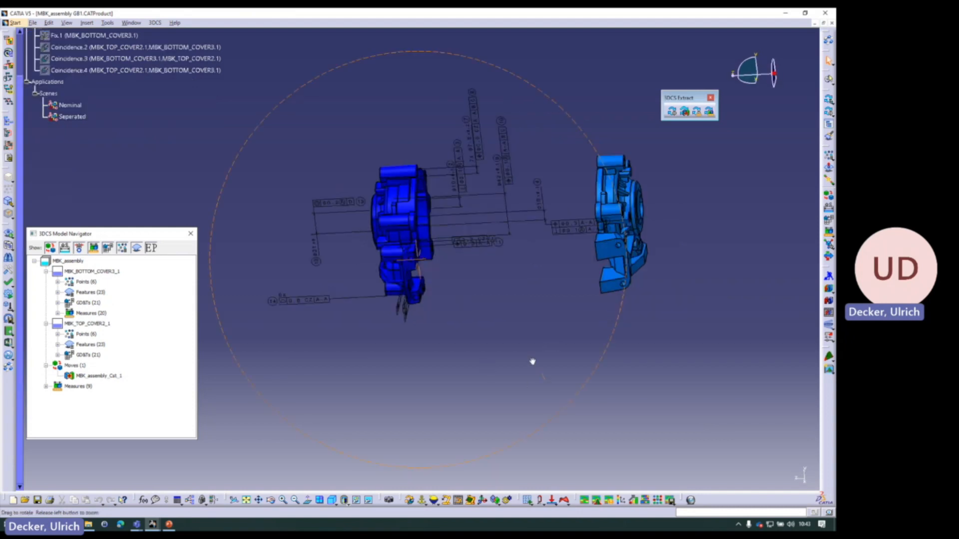
left_click(479, 247)
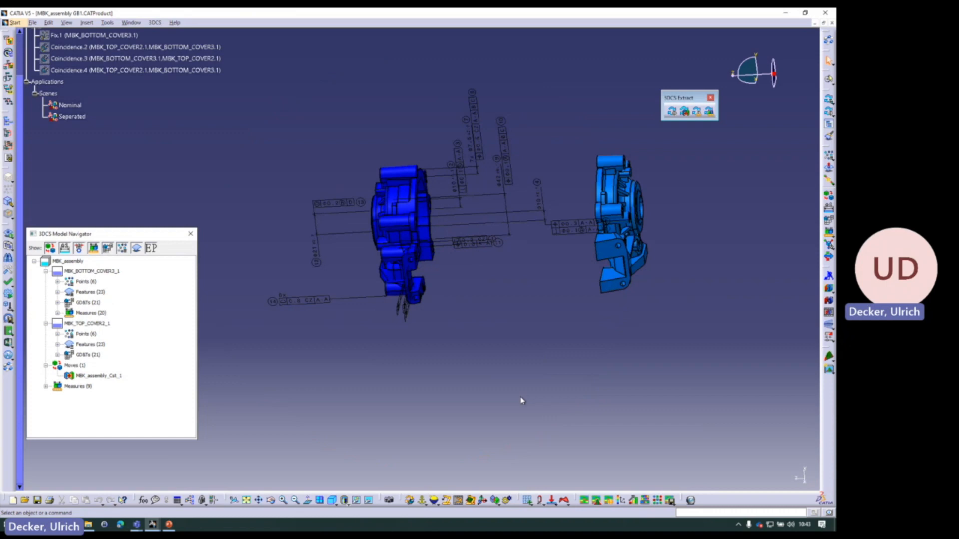
left_click(710, 98)
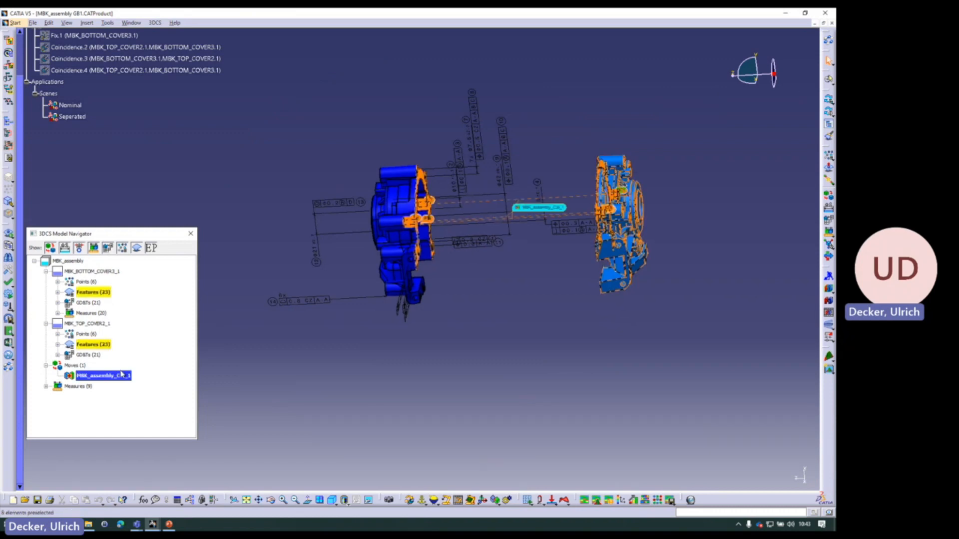
Review the extracted GD&Ts of MBK_BOTTOM_COVER3_1 and MBK_TOP_COVER2_1 in the Model Navigator, collapsing each list again.
middle_click_drag(543, 293, 465, 319)
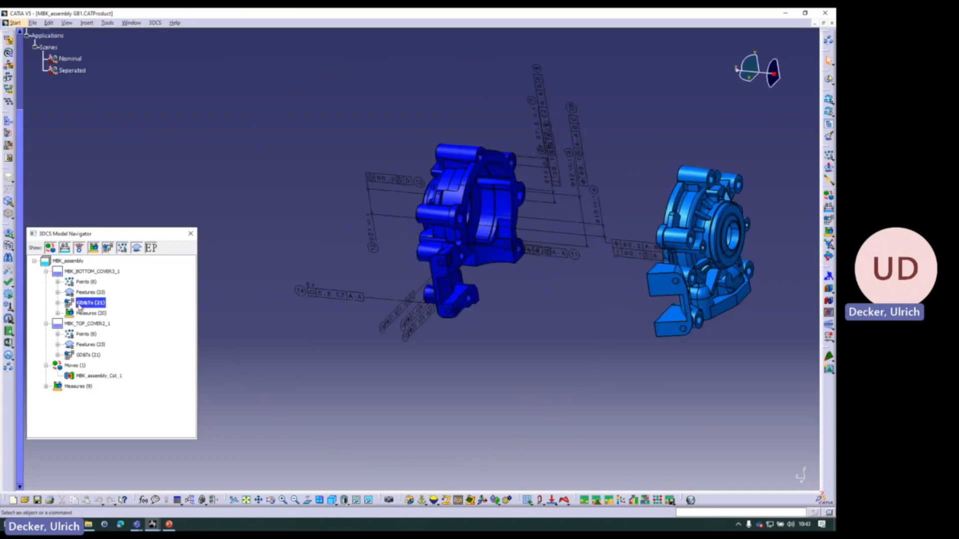
left_click(58, 303)
left_click(102, 313)
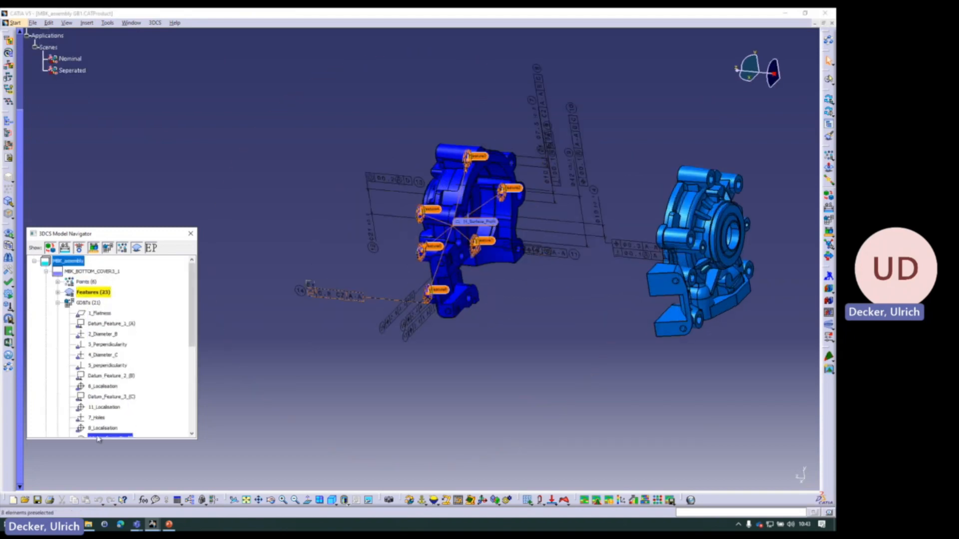
left_click(58, 302)
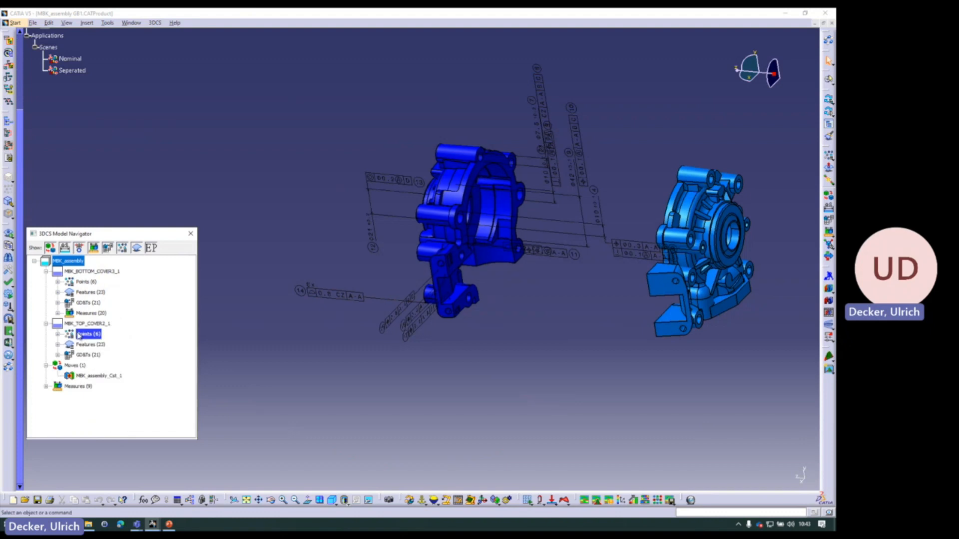
left_click(57, 355)
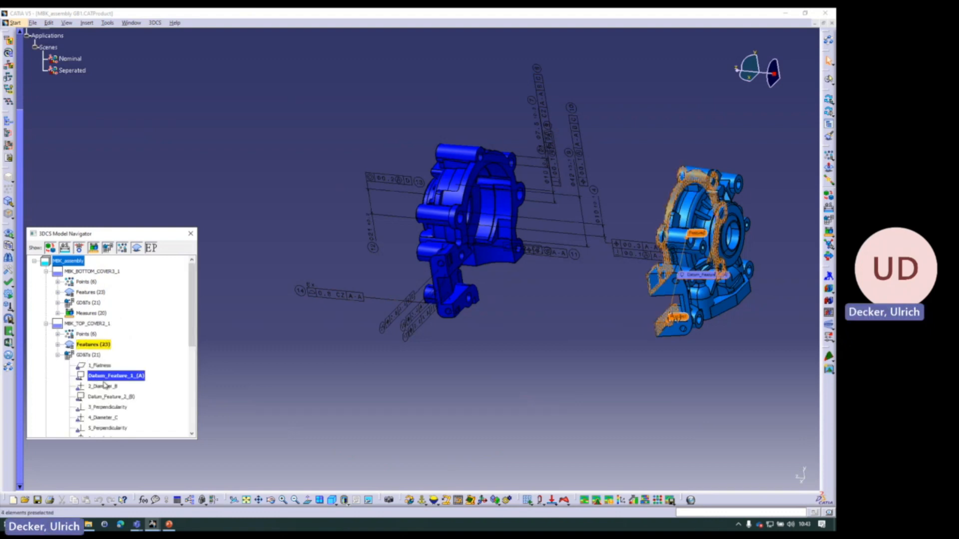
left_click(58, 355)
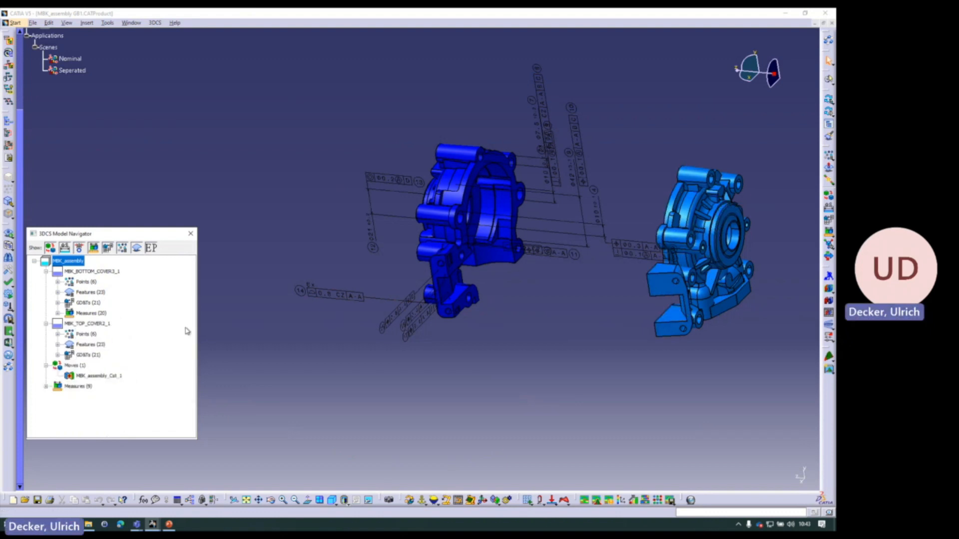
Build the separated covers into their assembled position and run the Deviate simulation with a close view of the assembly.
left_click(829, 301)
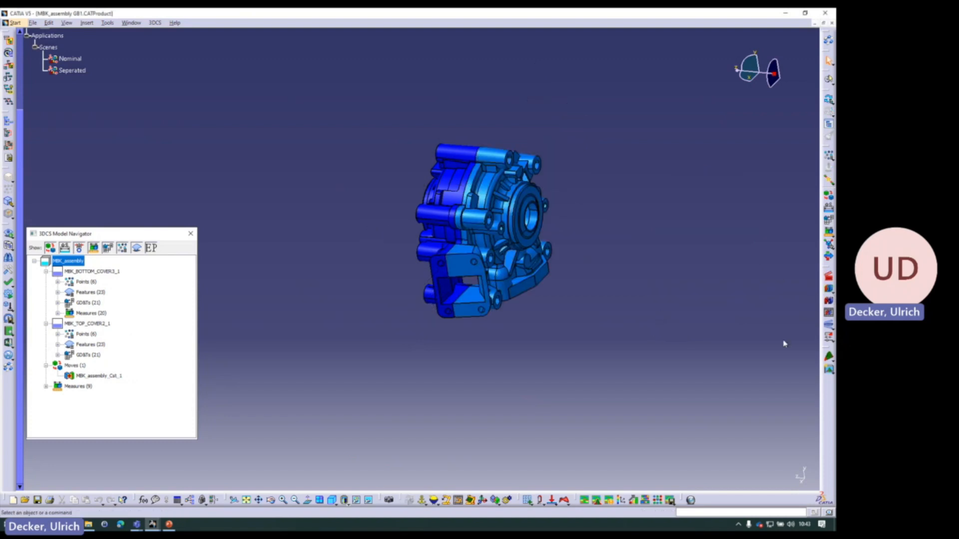
middle_click_drag(648, 303, 620, 208)
middle_click_drag(439, 265, 491, 273)
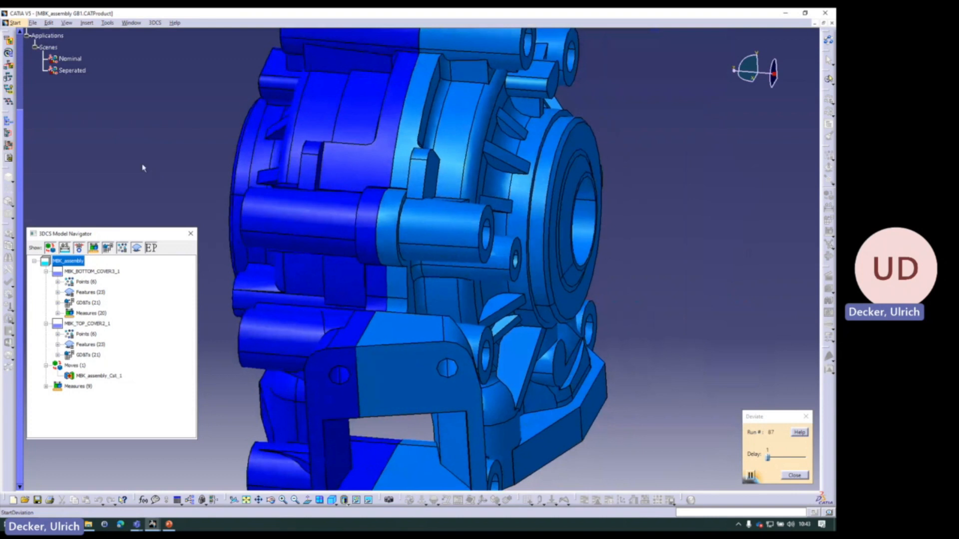
scroll(144, 167, "up", 4)
middle_click_drag(419, 265, 601, 287)
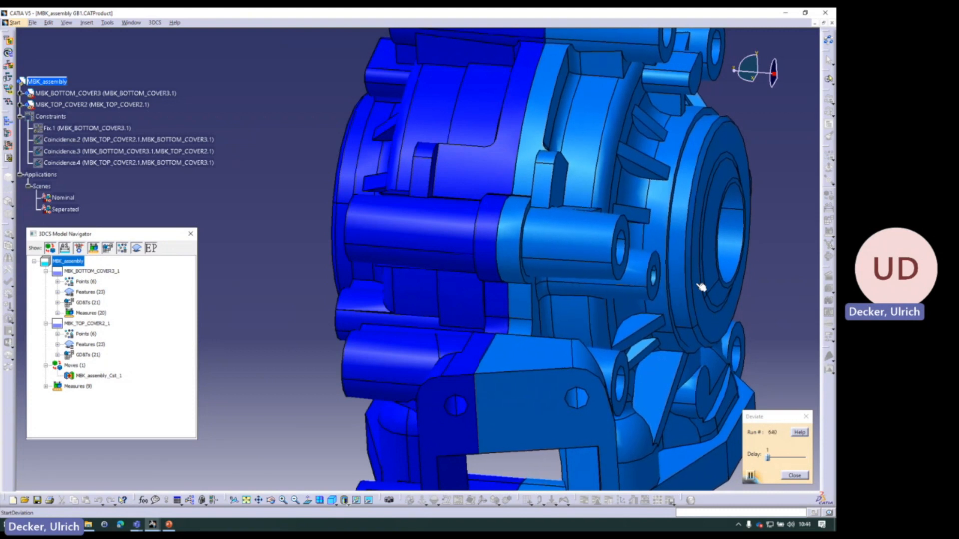
Point out the bottom cover's GD&Ts, the assembly move and the assembly measures in the Model Navigator and close the Deviate simulation.
left_click(88, 303)
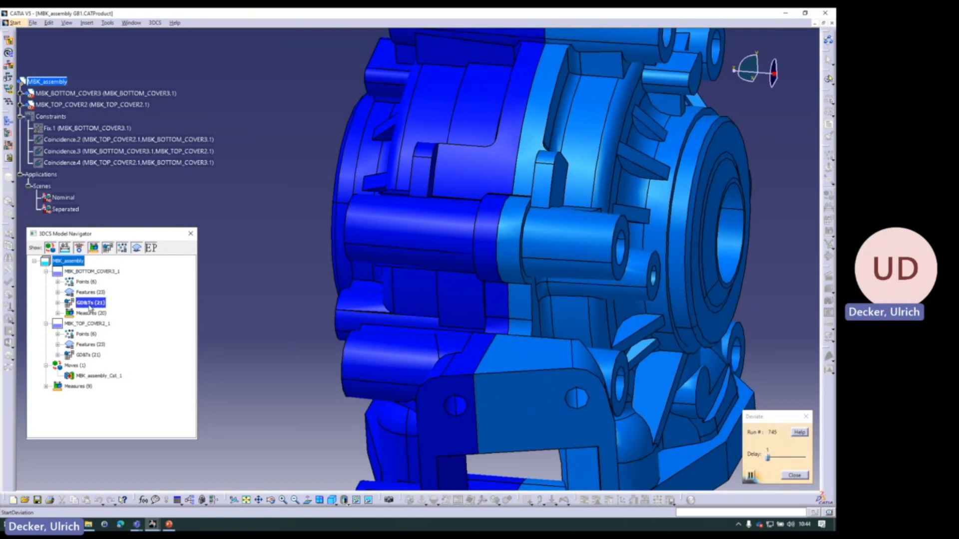
left_click(78, 387)
left_click(96, 376)
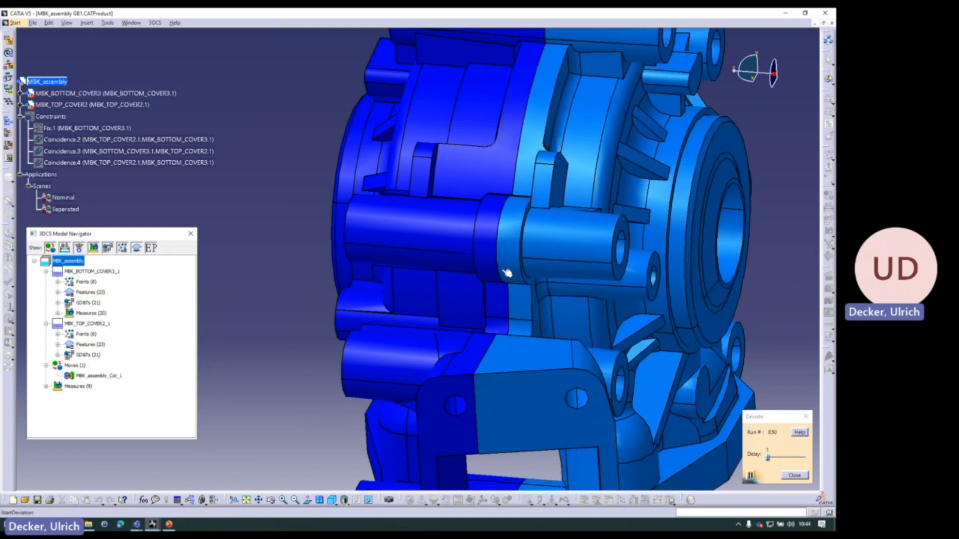
left_click(75, 387)
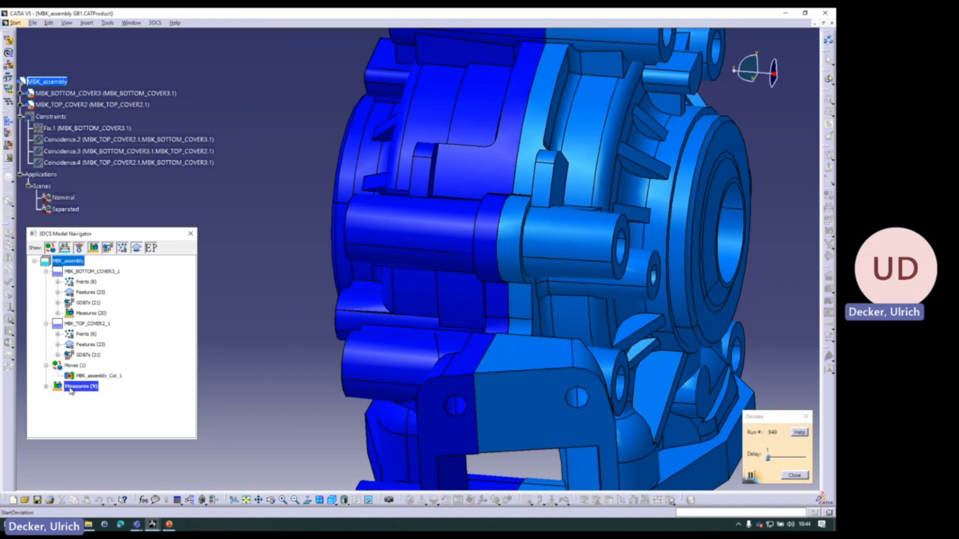
left_click(111, 389)
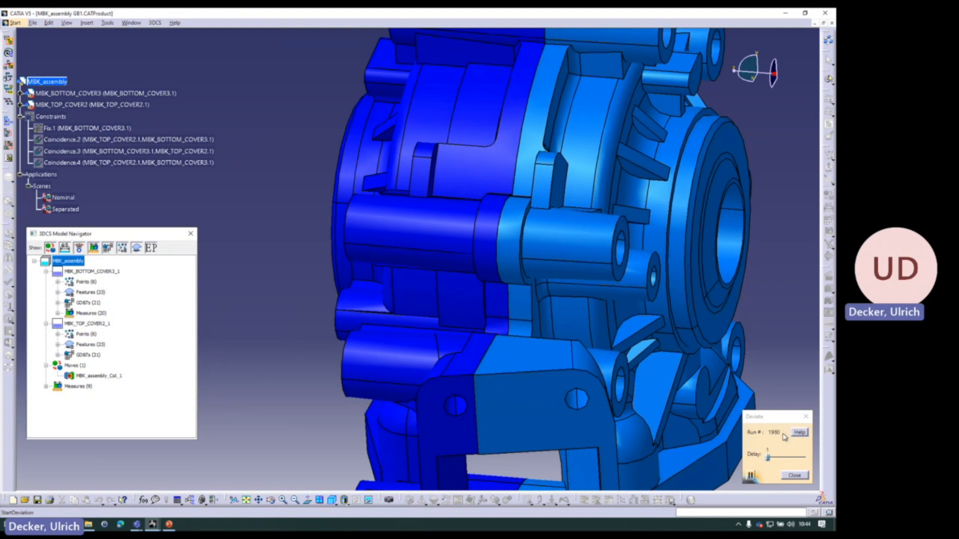
left_click(795, 475)
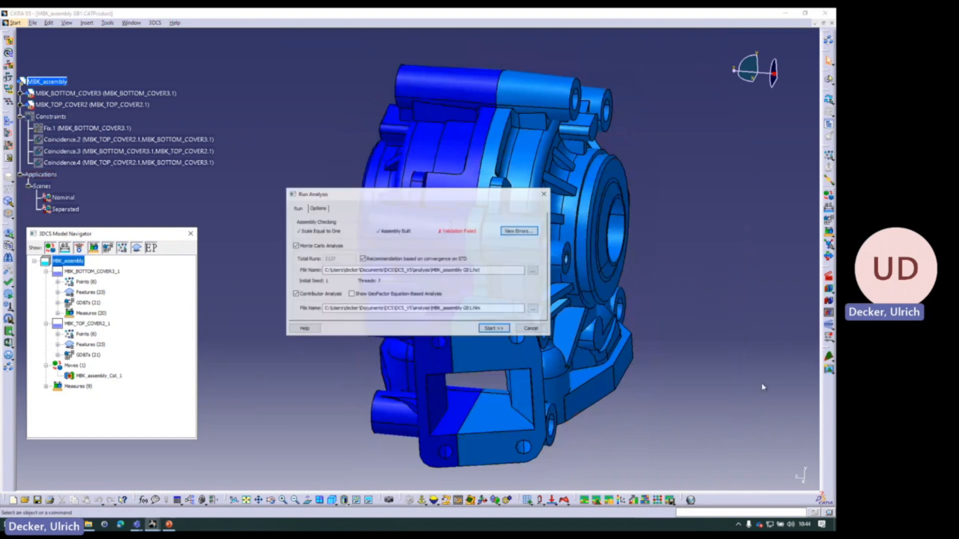
Run the Monte Carlo and Contributor Analysis and select the Pass_Through_VC measure in the Analysis Summary.
left_click(497, 330)
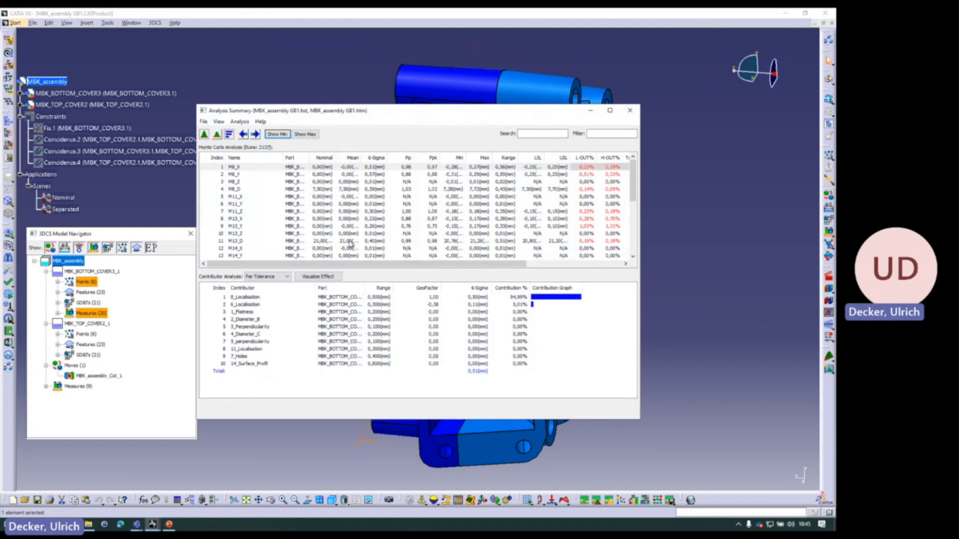
left_click_drag(633, 192, 630, 253)
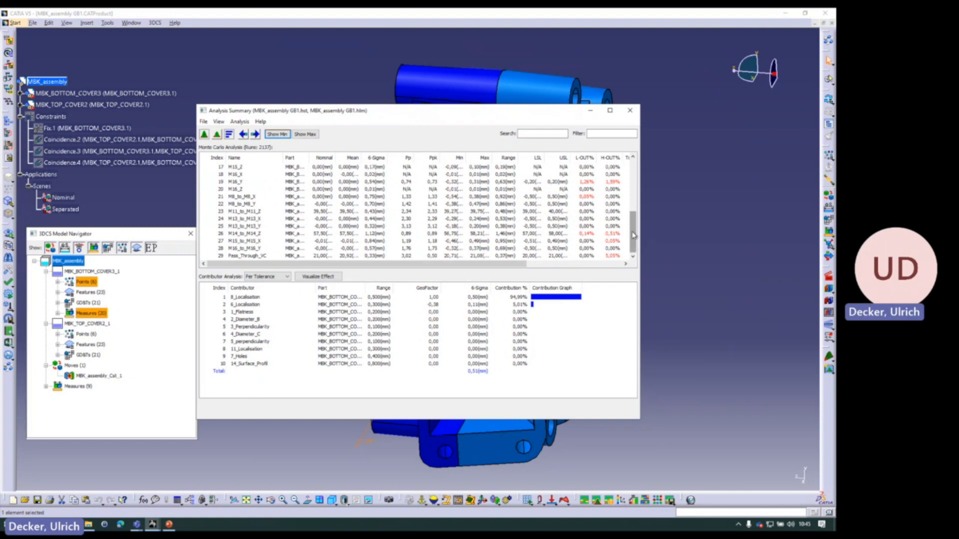
left_click(253, 256)
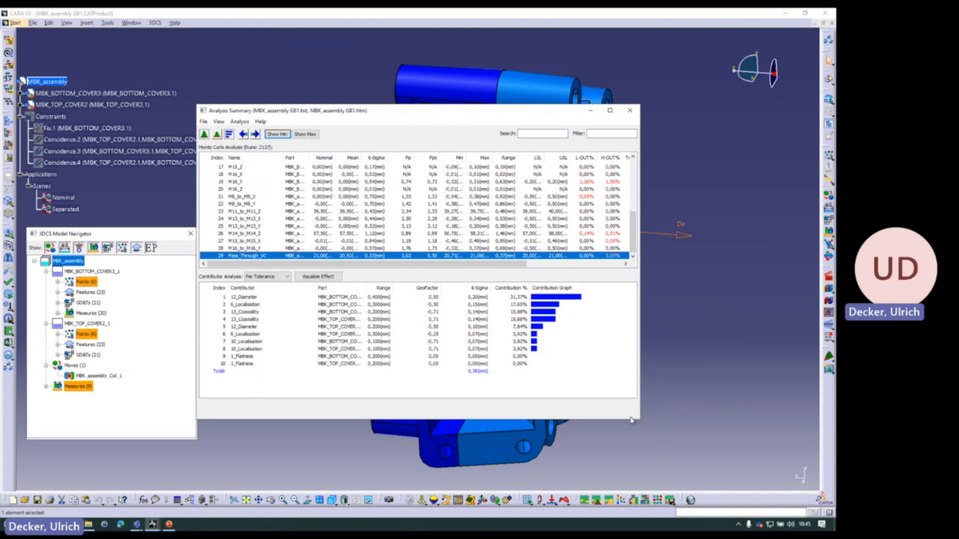
Enlarge the Analysis Summary, sort the measures by total out-of-spec percentage in descending order and open the detailed results of Pass_Through_VC.
left_click_drag(642, 420, 755, 460)
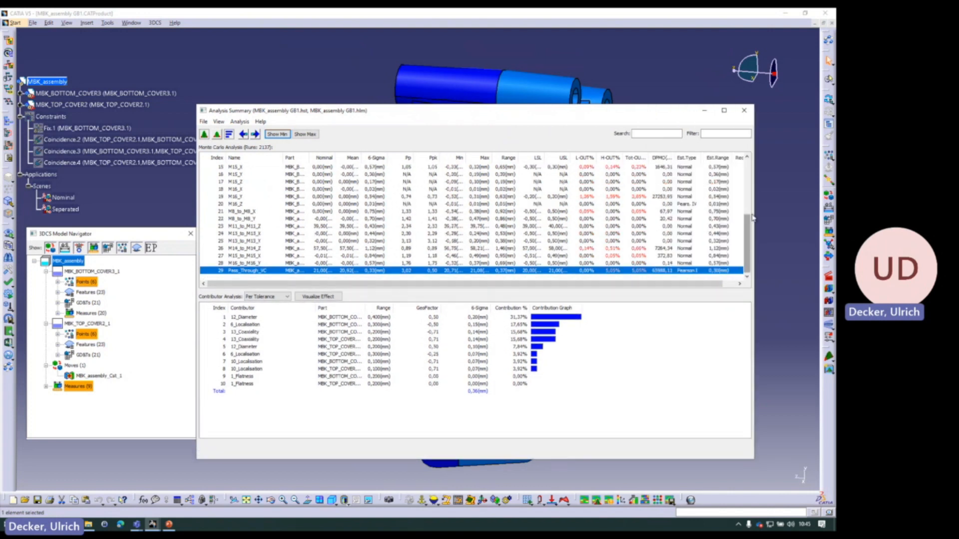
left_click(639, 158)
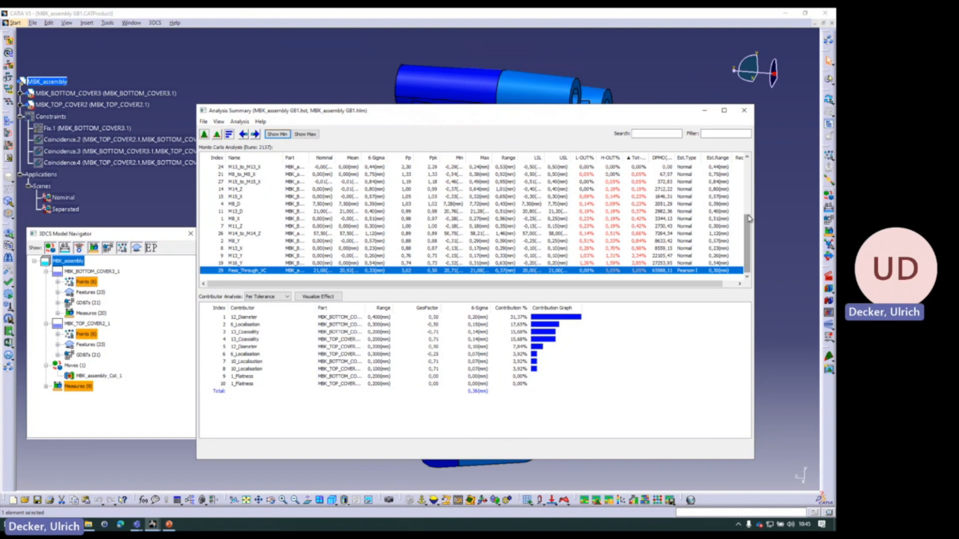
left_click_drag(749, 218, 748, 165)
left_click(636, 158)
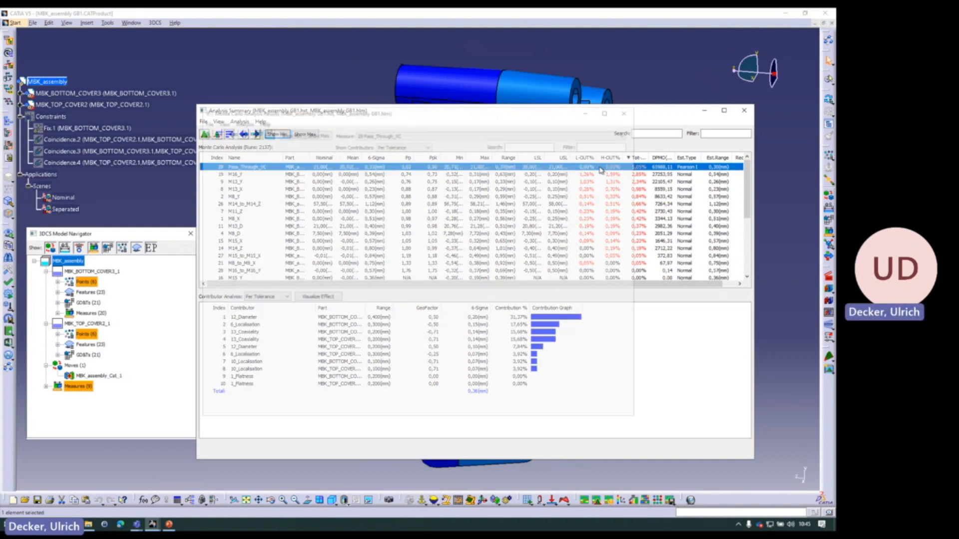
double_click(601, 170)
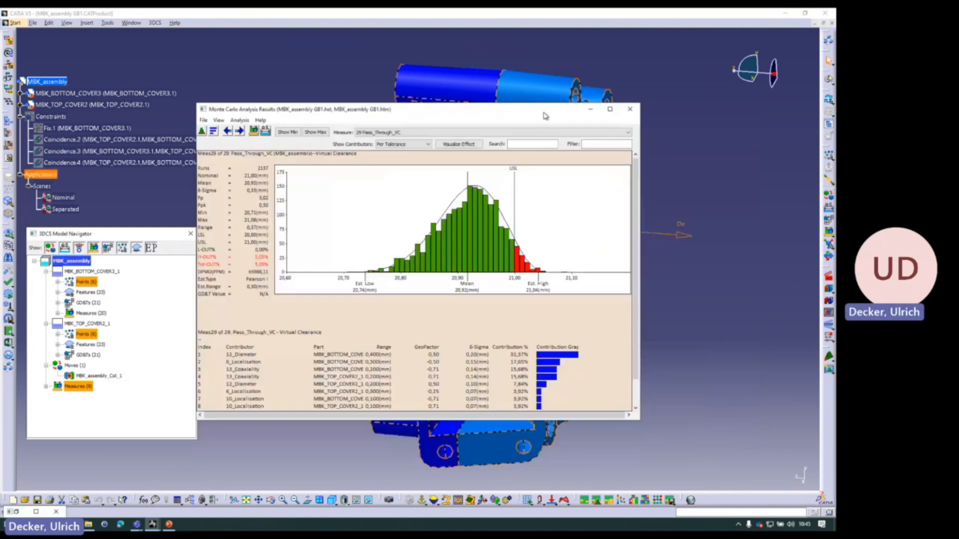
Examine the Pass_Through_VC histogram and contributor list alongside the measure's location on the assembly.
left_click_drag(545, 117, 489, 114)
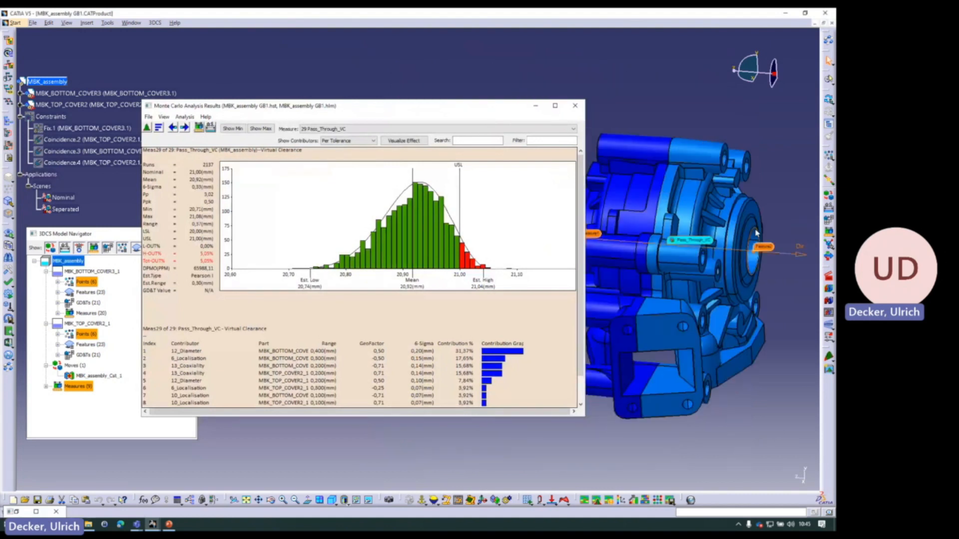
mouse_move(776, 270)
middle_mouse_down()
mouse_move(646, 282)
mouse_move(692, 267)
middle_mouse_up()
scroll(646, 283, "down", 1)
scroll(692, 267, "up", 1)
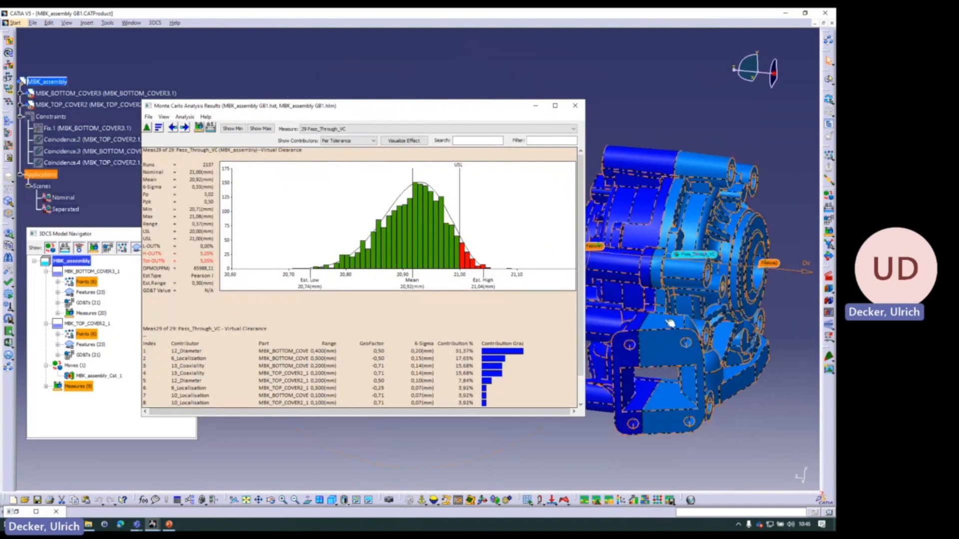
middle_click_drag(724, 254, 749, 249)
scroll(749, 249, "down", 1)
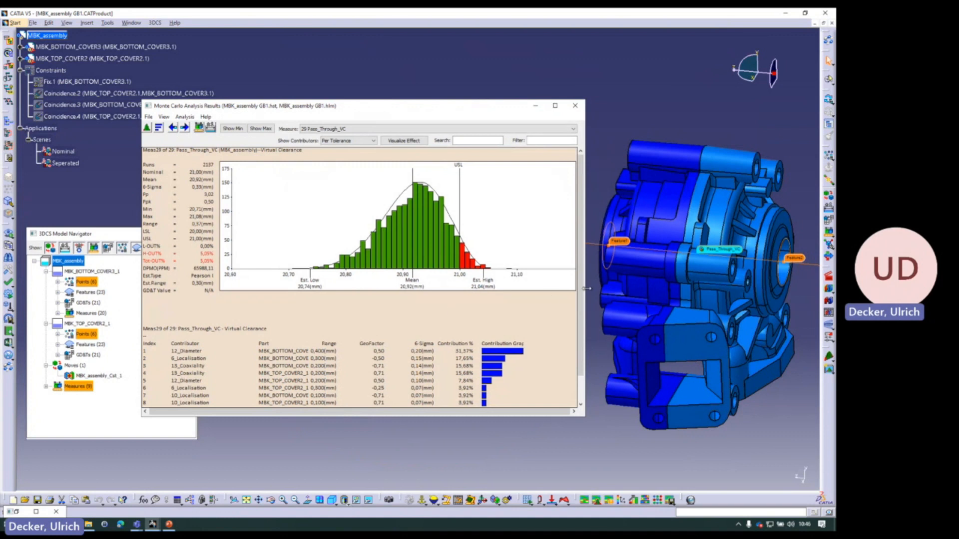
scroll(471, 398, "down", 2)
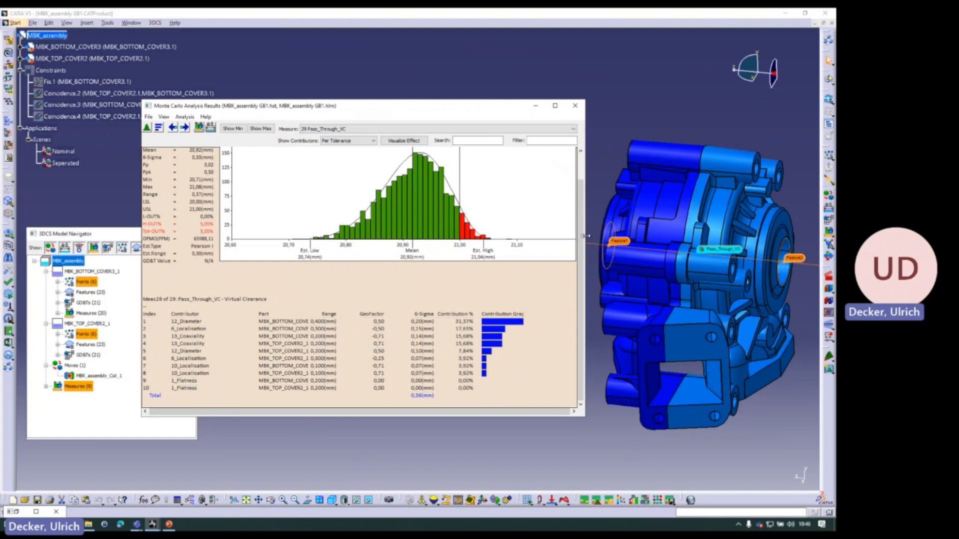
scroll(583, 208, "up", 2)
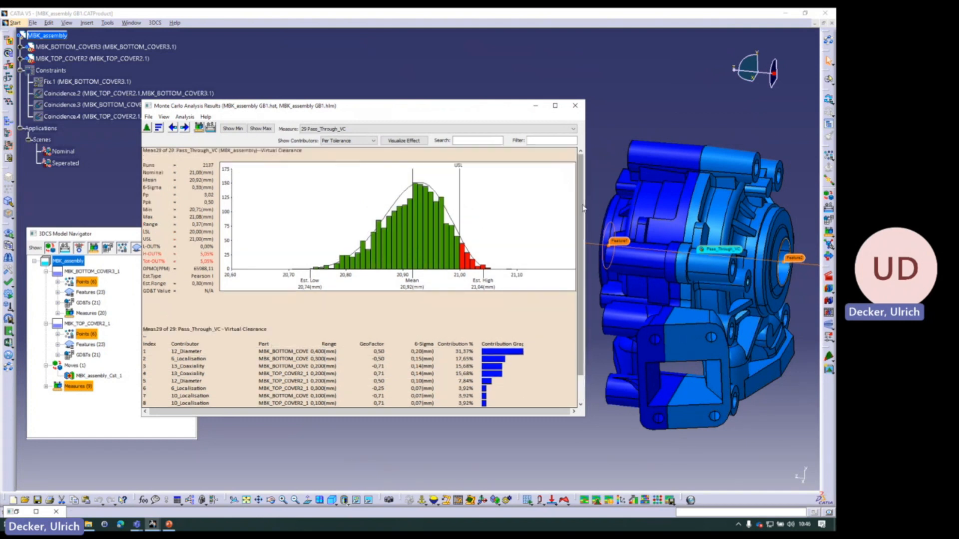
left_click(262, 129)
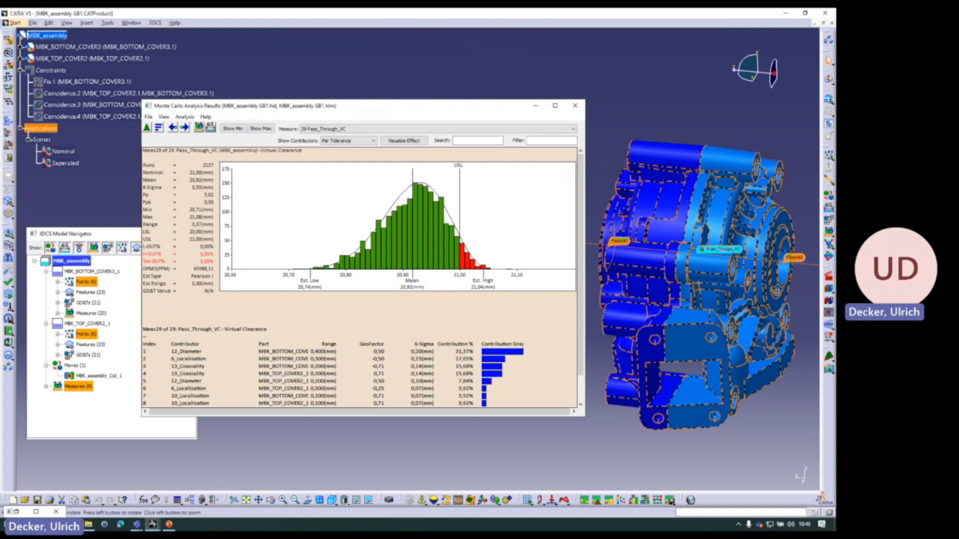
Highlight the 13_Coaxiality contributor of MBK_TOP_COVER2_1 and arrange the results window beside a close view of the central bore.
middle_click_drag(736, 299, 649, 310)
middle_click(689, 295)
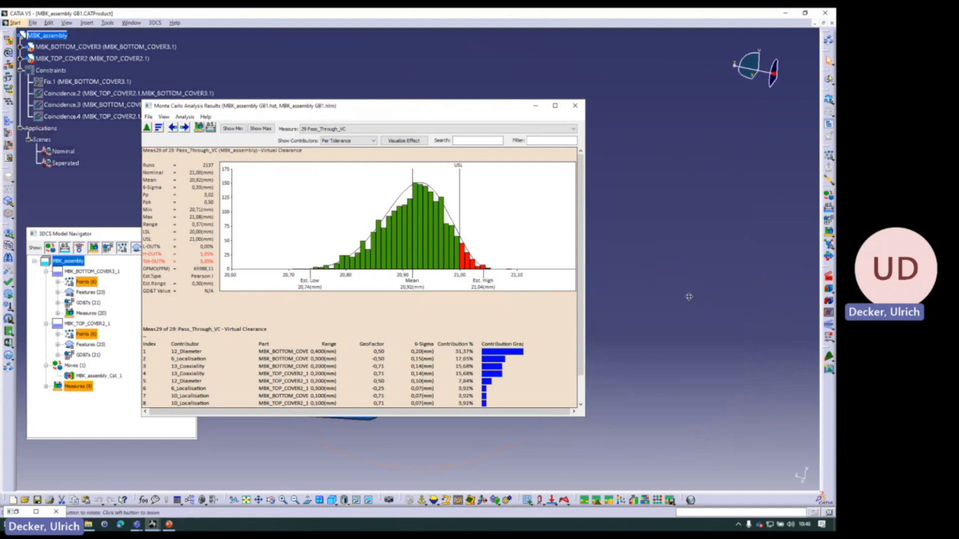
left_click(502, 374)
left_click_drag(464, 108, 470, 316)
middle_click_drag(482, 210, 611, 167)
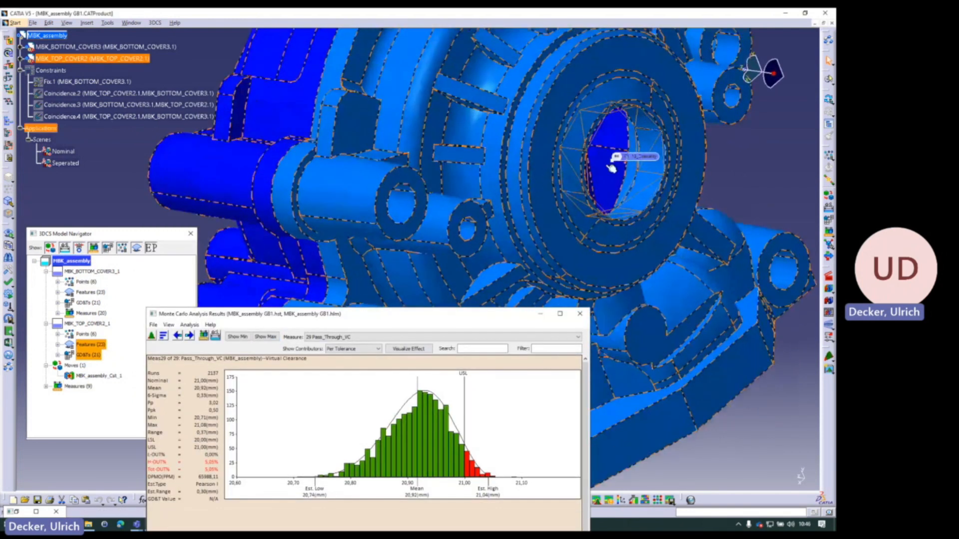
left_click_drag(449, 316, 374, 135)
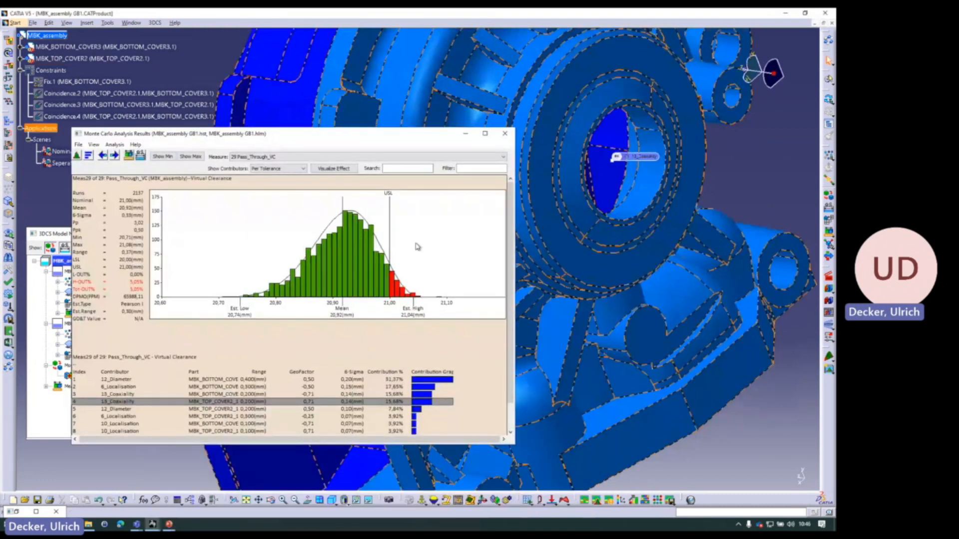
Compare the minimum and maximum conditions of Pass_Through_VC on the model by alternating between Show Min and Show Max.
left_click(163, 157)
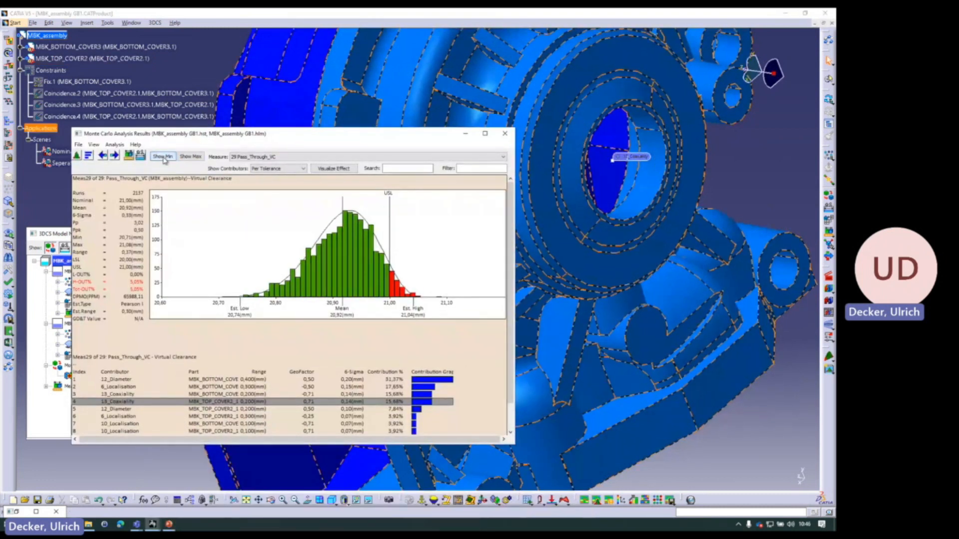
left_click(190, 156)
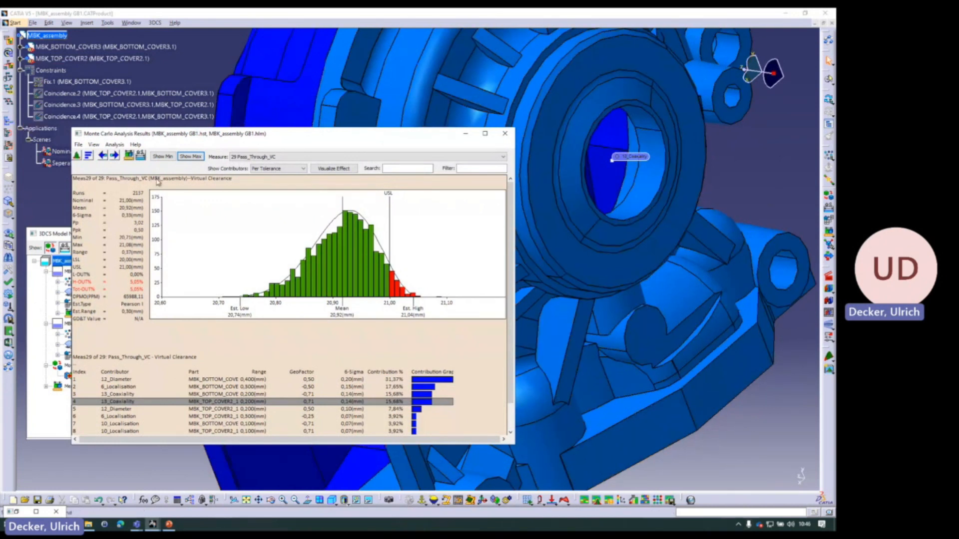
left_click(165, 155)
left_click(188, 158)
left_click(163, 156)
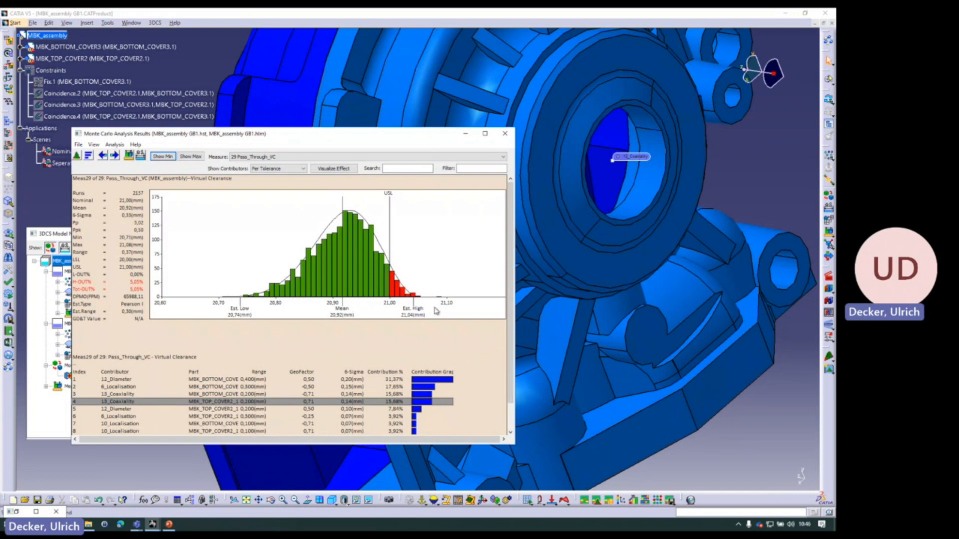
left_click(191, 157)
left_click(163, 156)
Open the Visualize Effect dialog for the 12_Diameter contributor of the bottom cover and close it again.
left_click(228, 380)
right_click(228, 380)
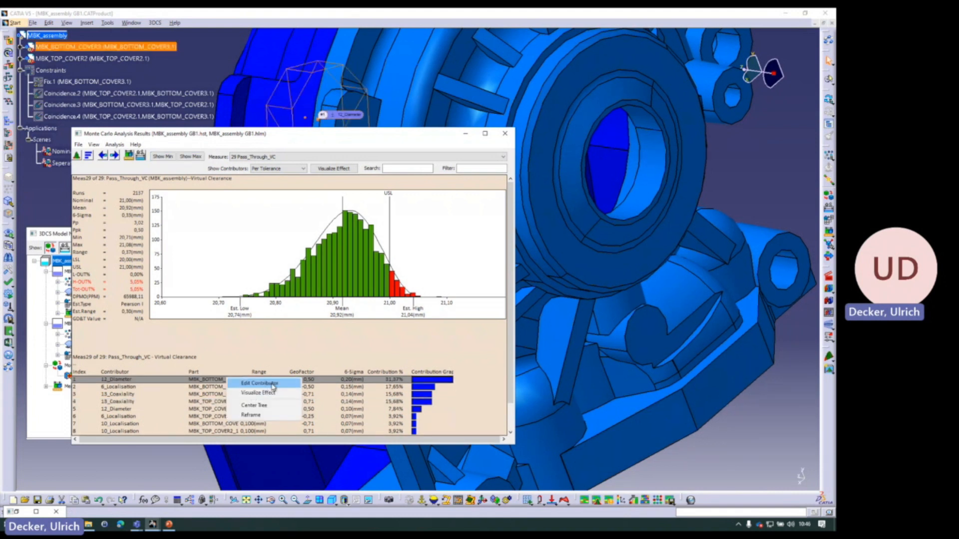
left_click(258, 393)
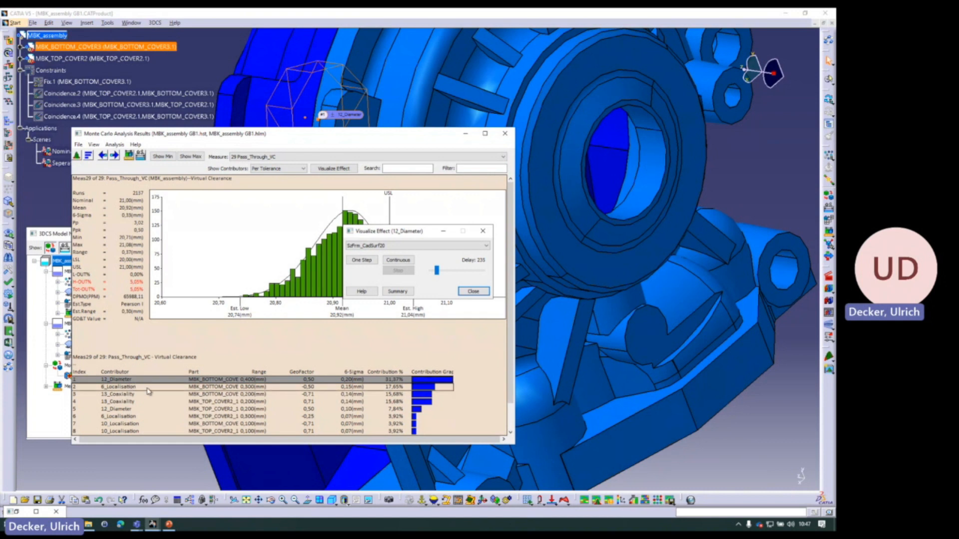
left_click(474, 291)
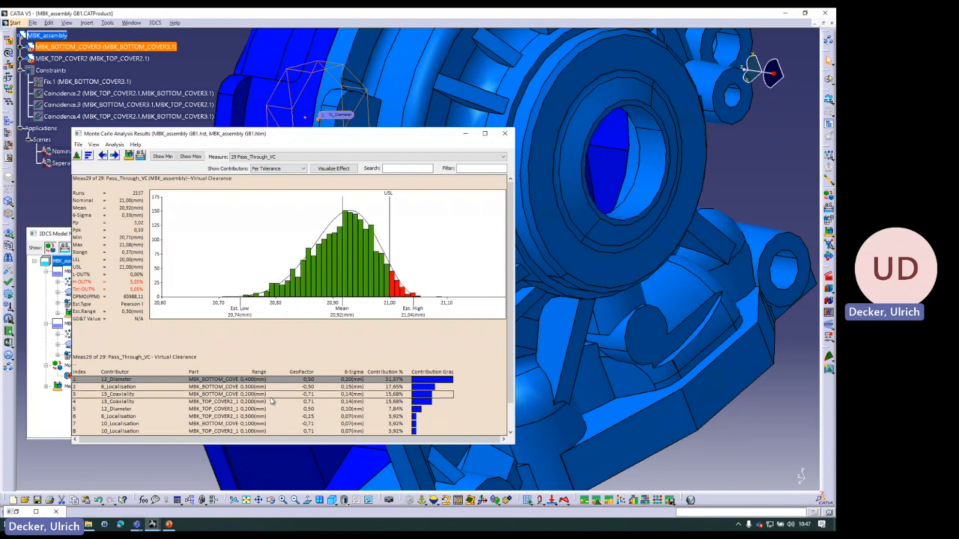
Visualize the effect of the bottom cover's 6_Localisation contributor in Continuous mode and close the dialog.
left_click(170, 388)
right_click(169, 389)
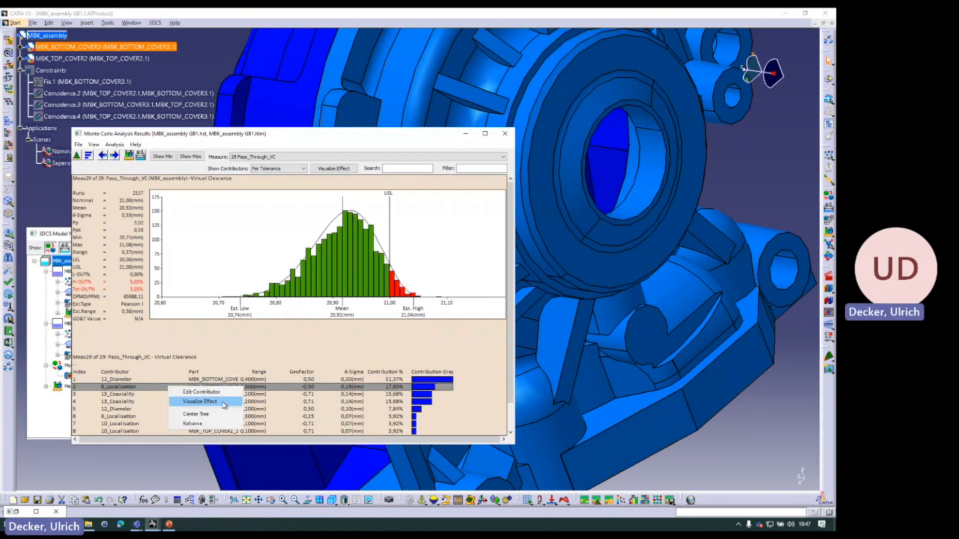
left_click(219, 403)
left_click(392, 260)
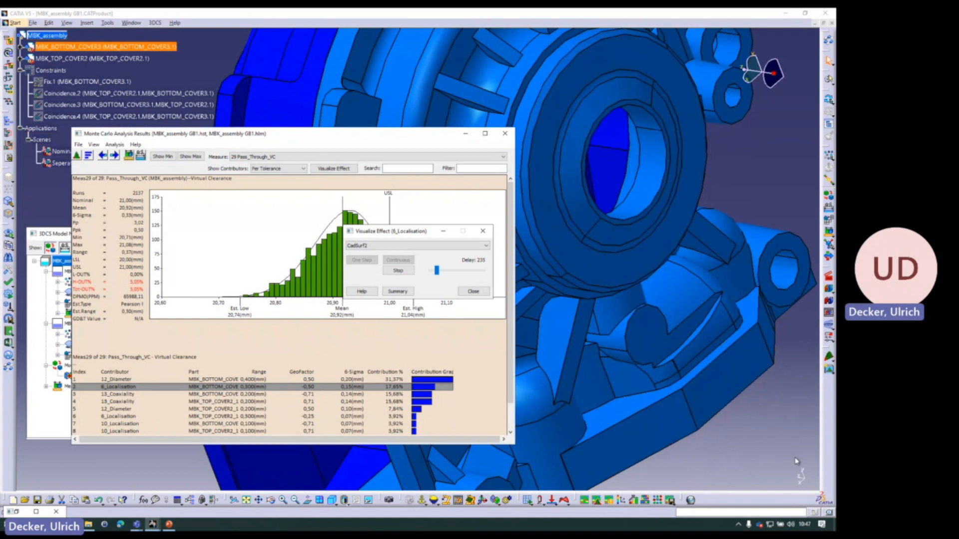
left_click(473, 292)
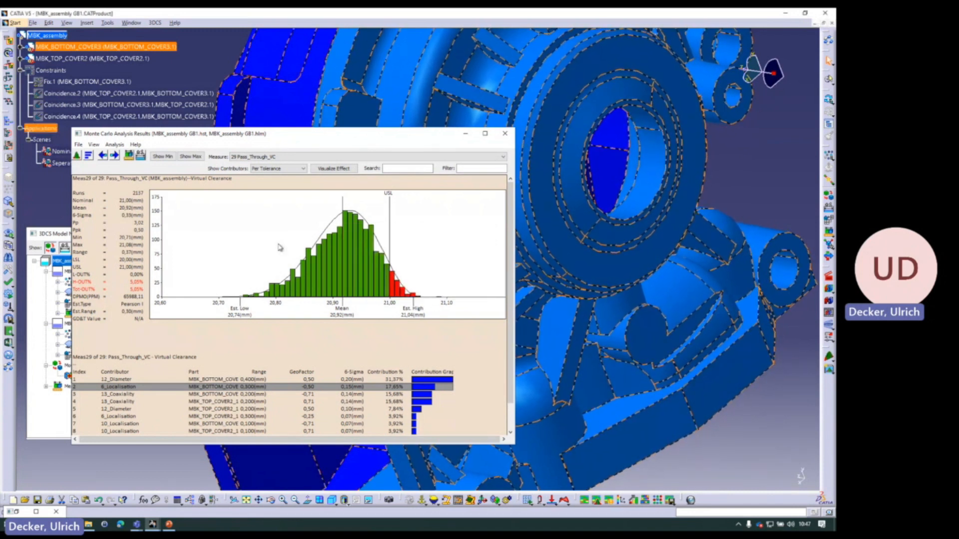
Browse the Monte Carlo results of the bottom cover measures from M8_X to M8_D and close the results window.
left_click(284, 158)
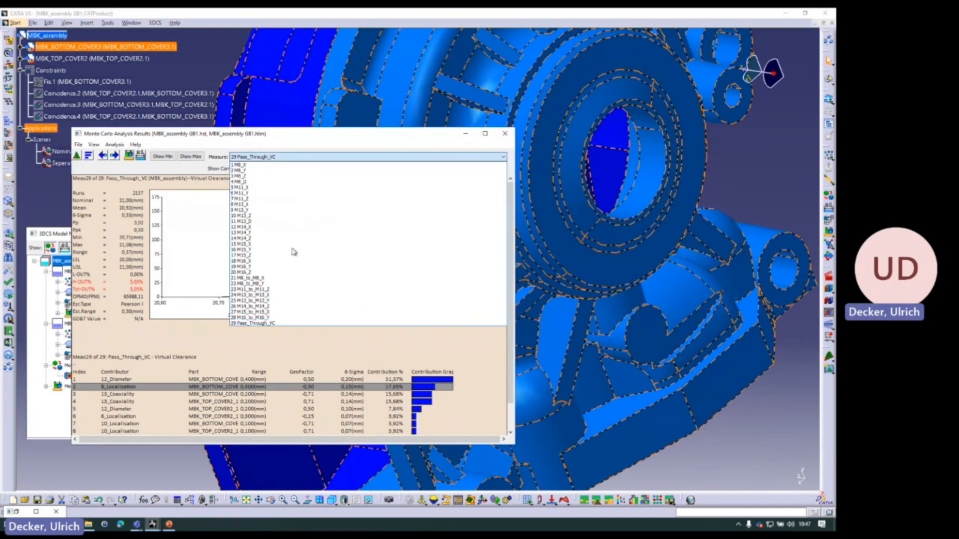
left_click(348, 157)
left_click(115, 156)
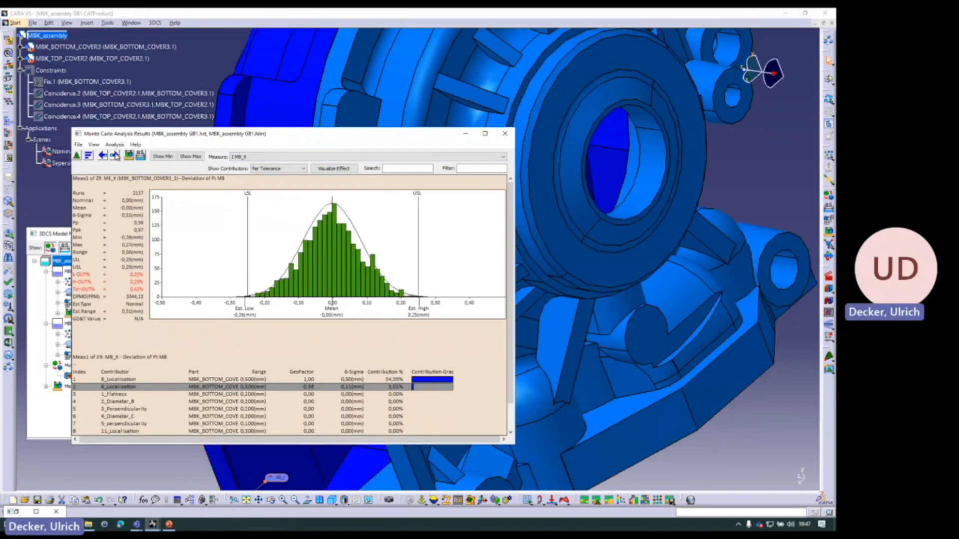
left_click(115, 156)
left_click(115, 156)
left_click(115, 156)
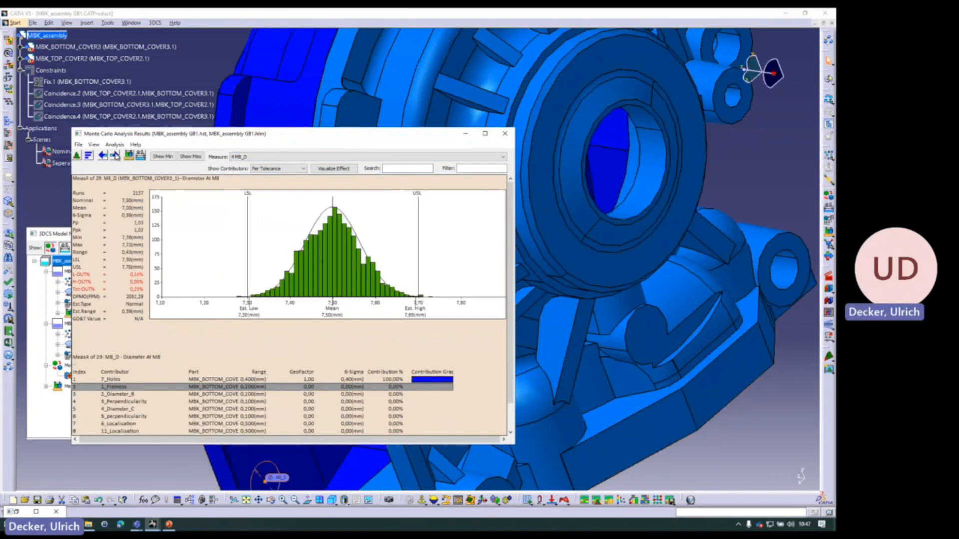
middle_click_drag(738, 446, 695, 435, "ctrl")
left_click(504, 134)
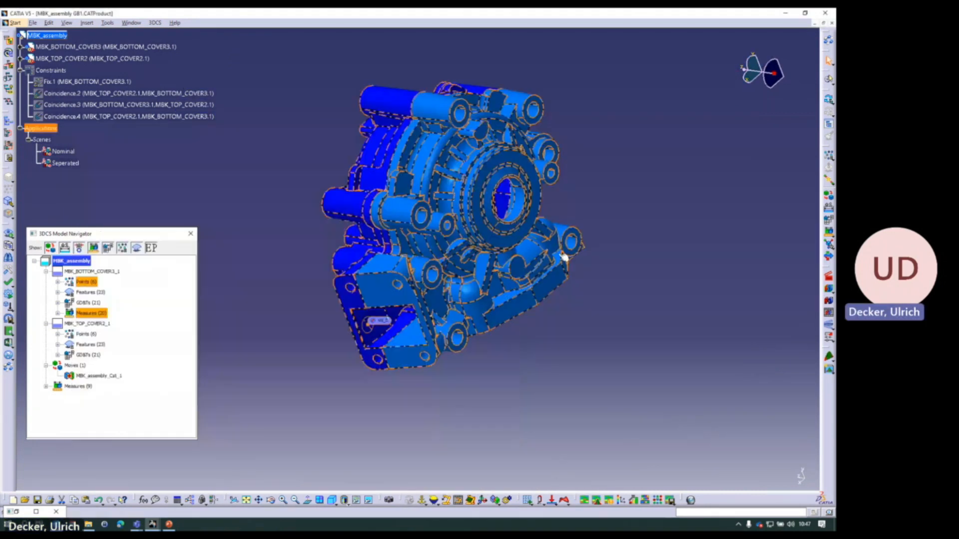
Separate the two covers and view the bottom cover's GD&T callouts from another angle.
left_click(829, 281)
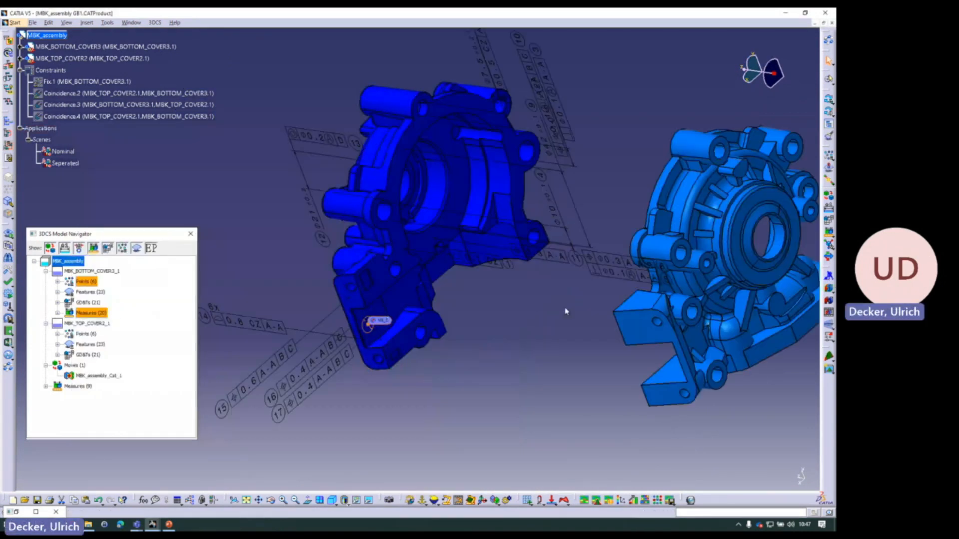
middle_click_drag(567, 310, 562, 343, "ctrl")
mouse_move(444, 287)
middle_mouse_down("ctrl")
mouse_move(494, 280)
mouse_move(545, 319)
mouse_move(555, 302)
middle_mouse_up("ctrl")
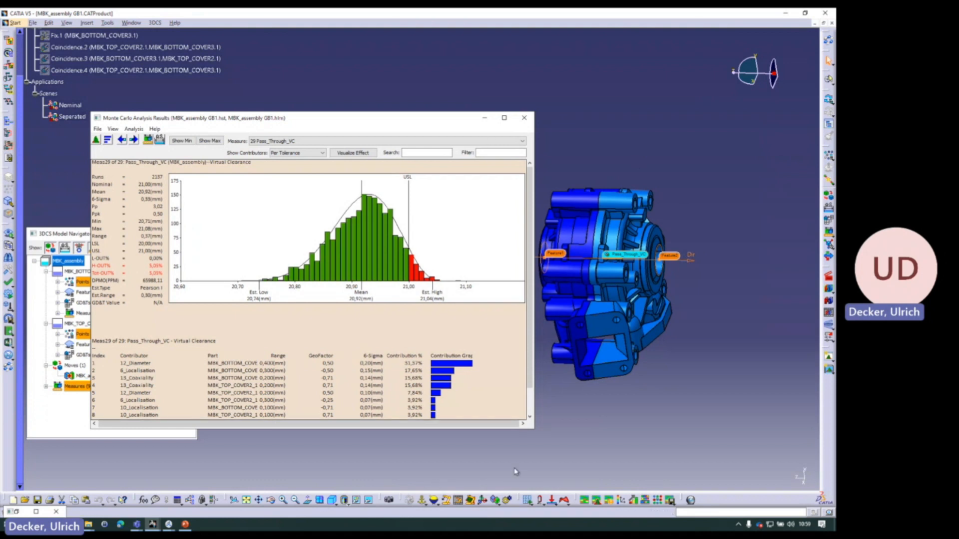
Switch to the PowerPoint presentation with the slide on streamlining the information process for monitoring quality.
left_click(195, 515)
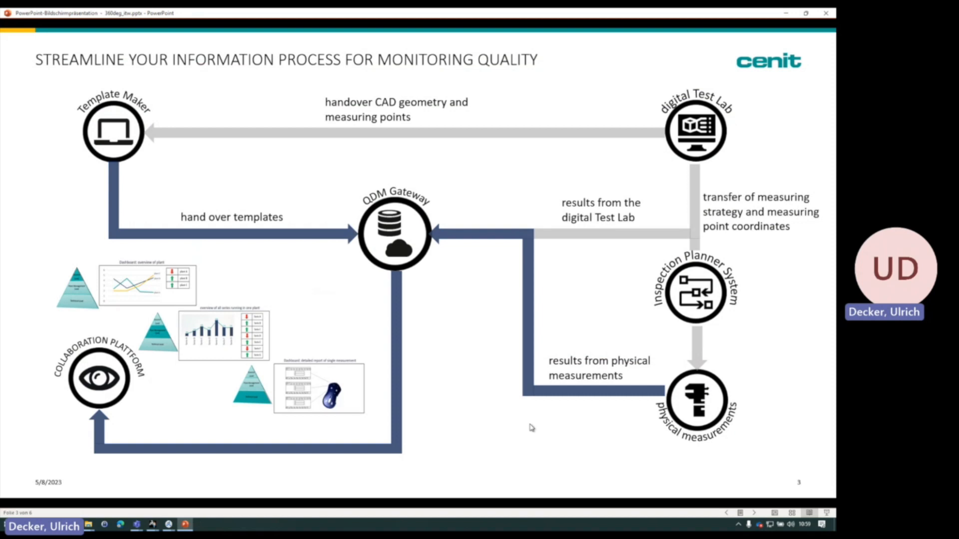